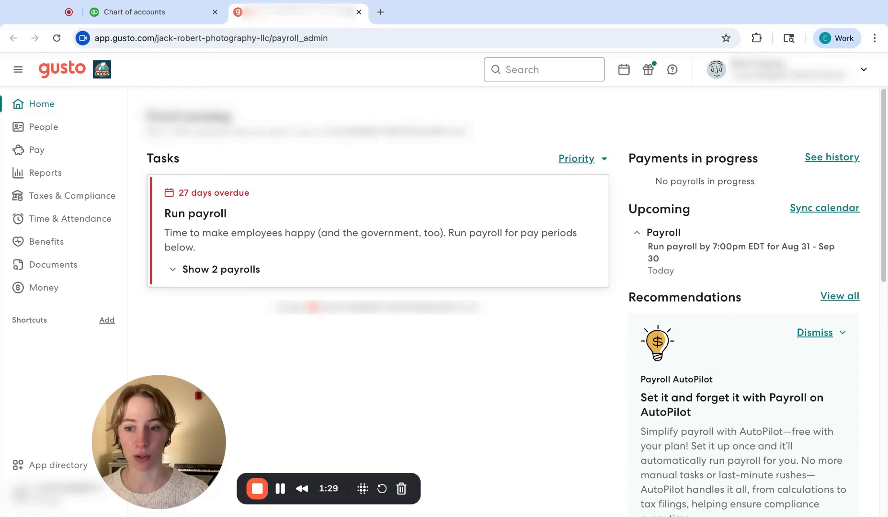
Step: Find "quickbooks online" in the app directory and open the management page of the QuickBooks Online integration
click(52, 466)
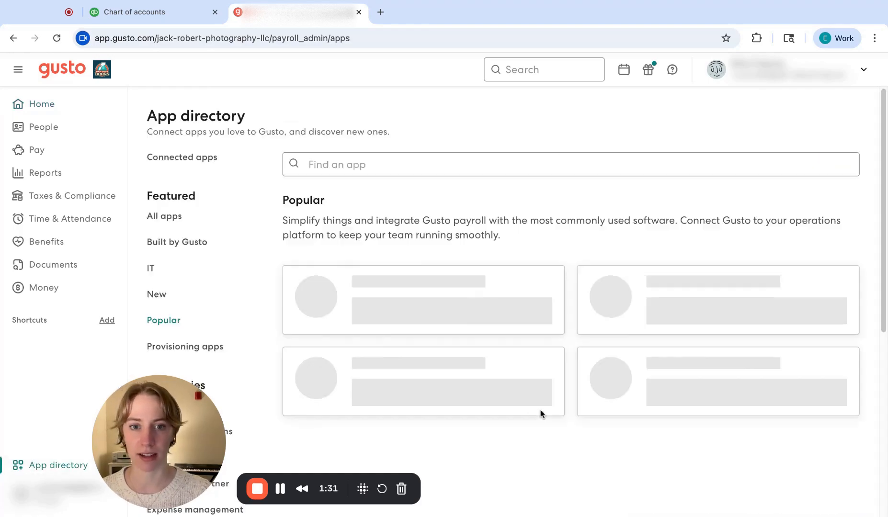
click(414, 345)
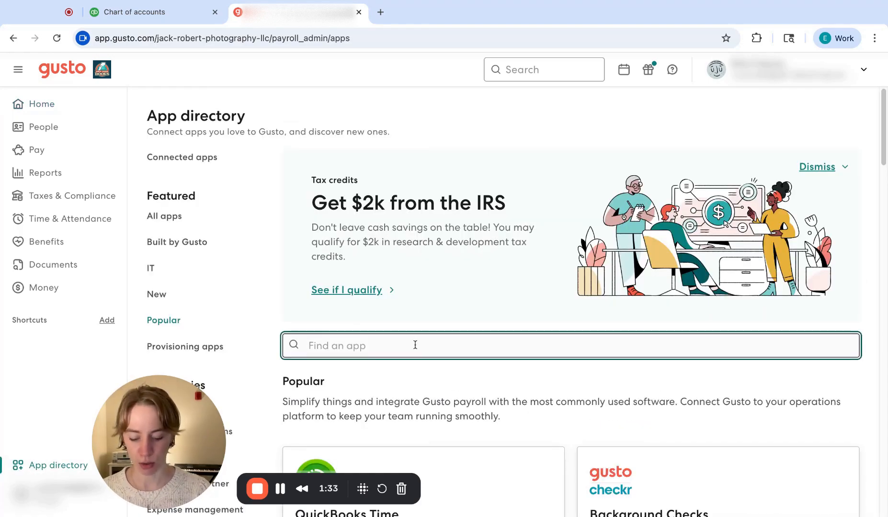
text(quickbooks o)
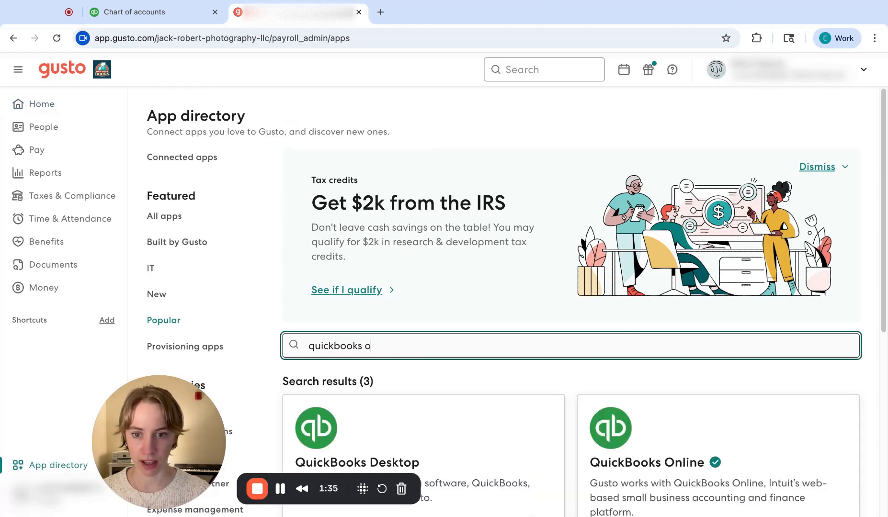
text(nline)
scroll(471, 357, down, 1)
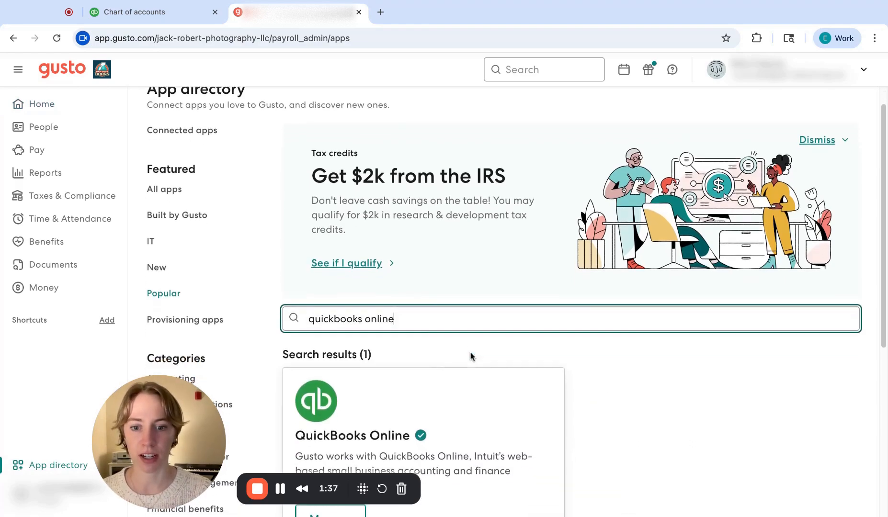
scroll(470, 356, down, 4)
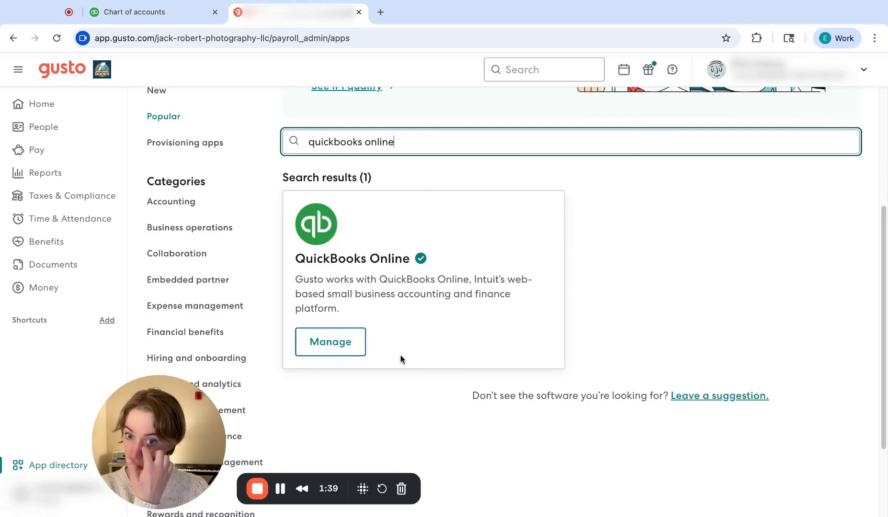
click(336, 351)
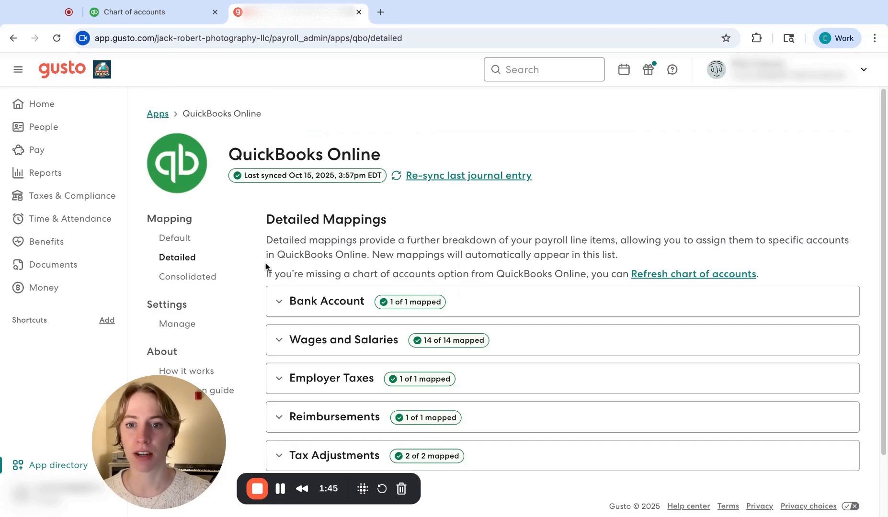
Step: Expand Wages and Salaries in the detailed mappings and look through its Gusto categories and their QuickBooks Online accounts
scroll(515, 216, down, 2)
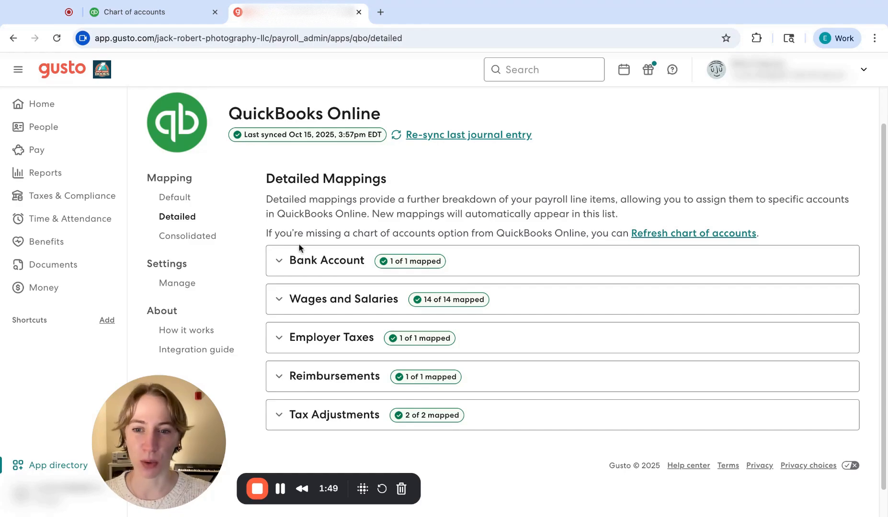
click(279, 302)
scroll(410, 341, down, 3)
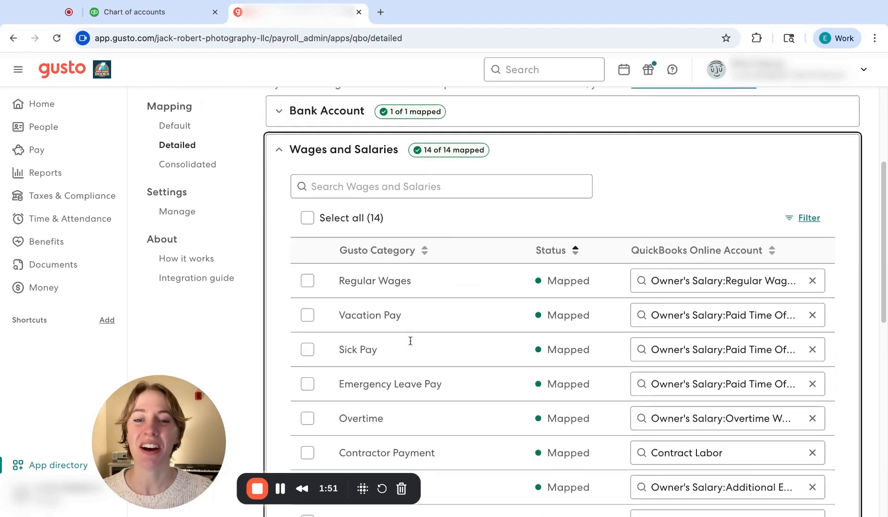
scroll(410, 341, down, 5)
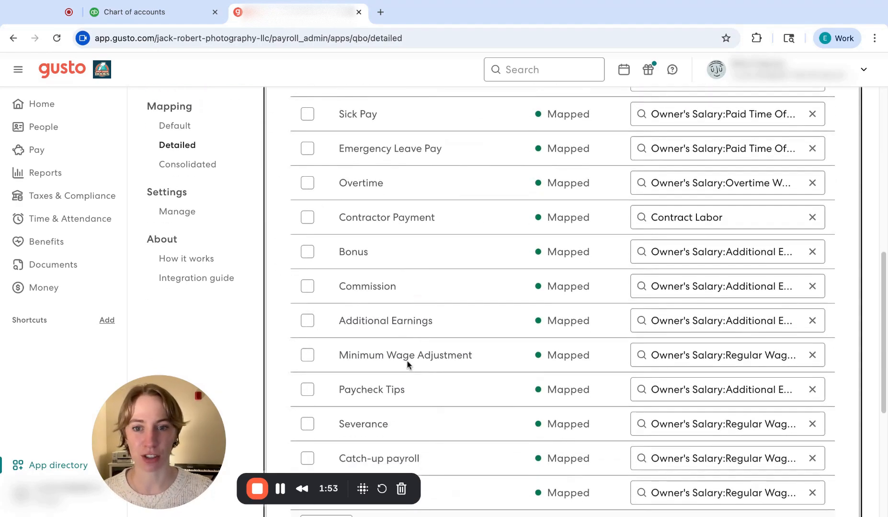
scroll(414, 344, down, 4)
scroll(412, 240, up, 2)
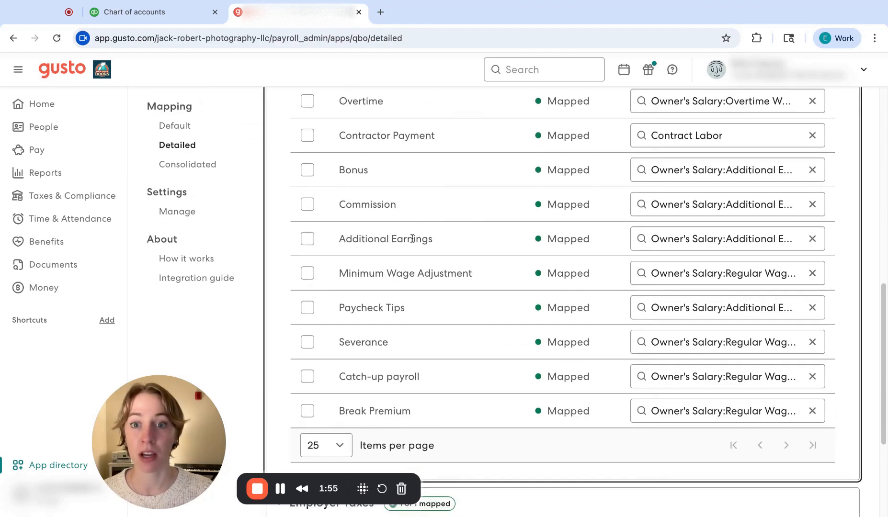
scroll(421, 246, up, 3)
scroll(435, 259, up, 3)
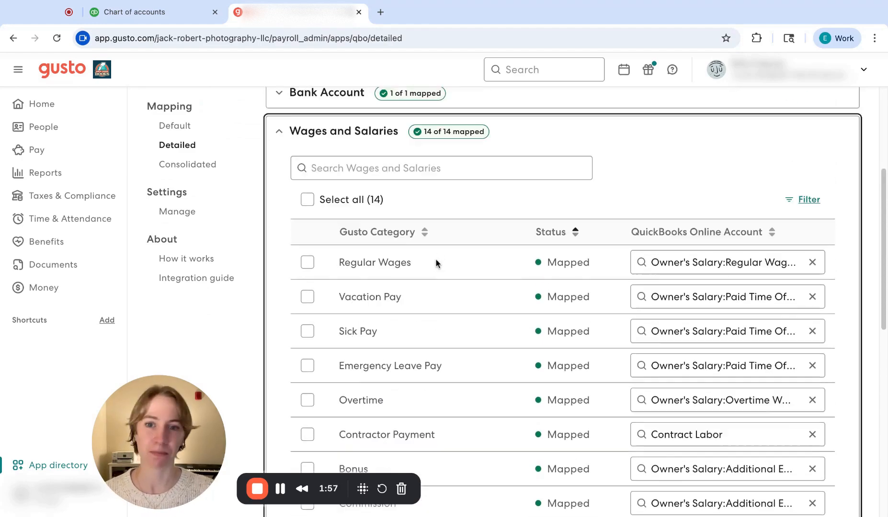
Step: View the Default and Consolidated mapping pages of the integration and return to the Detailed mappings
scroll(436, 263, up, 3)
click(163, 238)
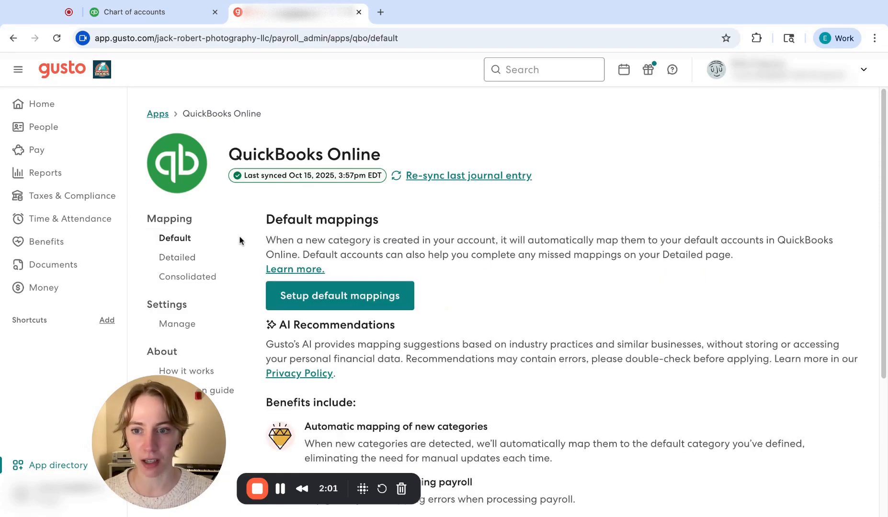
click(185, 257)
click(200, 277)
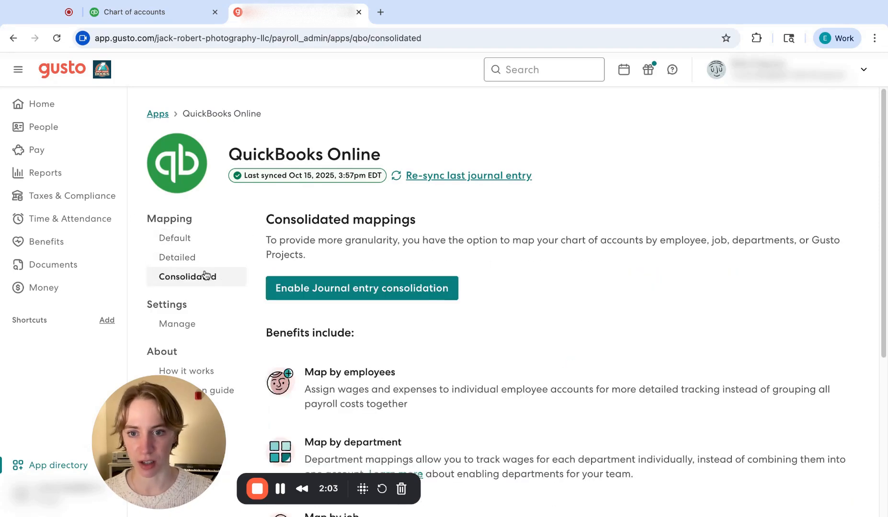
click(191, 262)
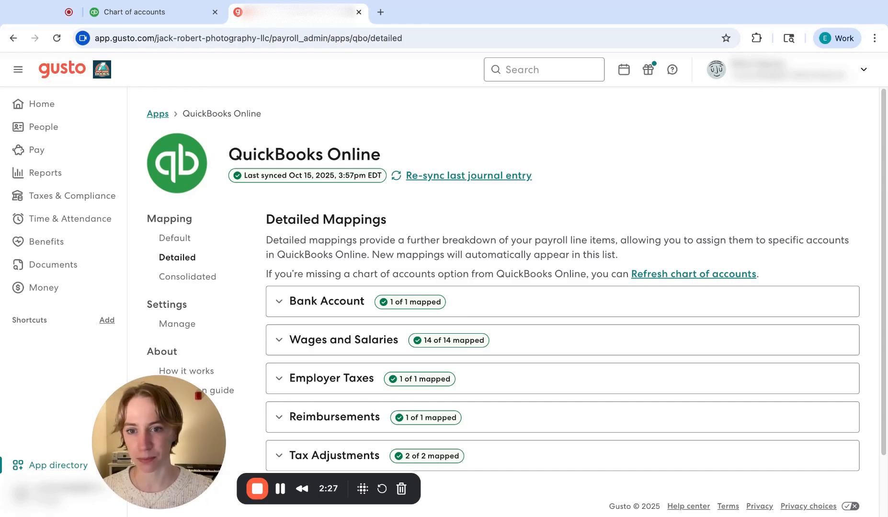
Step: Expand the Wages and Salaries, Employer Taxes and Reimbursements sections to view their detailed mappings
scroll(362, 233, down, 3)
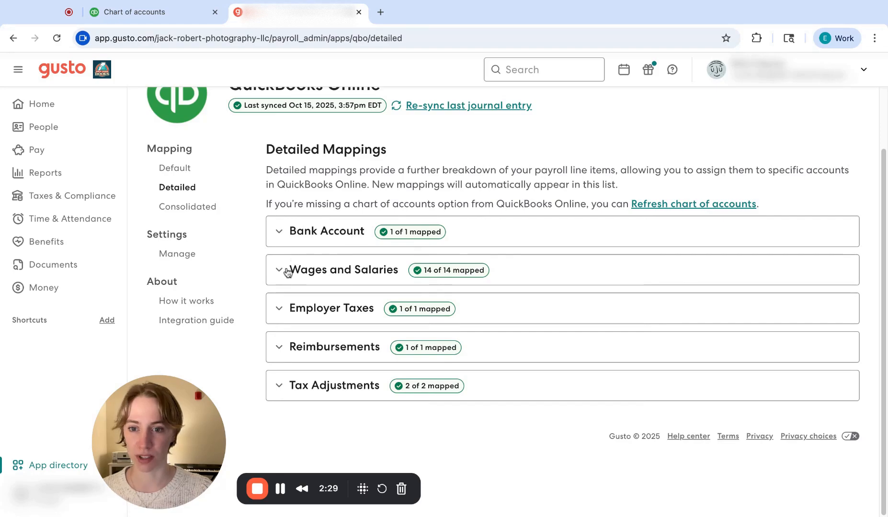
click(287, 271)
scroll(364, 307, down, 7)
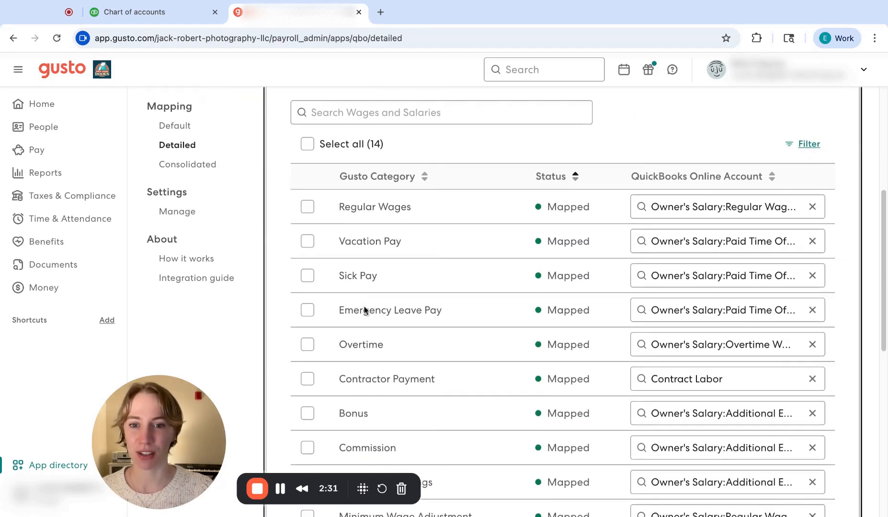
scroll(364, 310, down, 15)
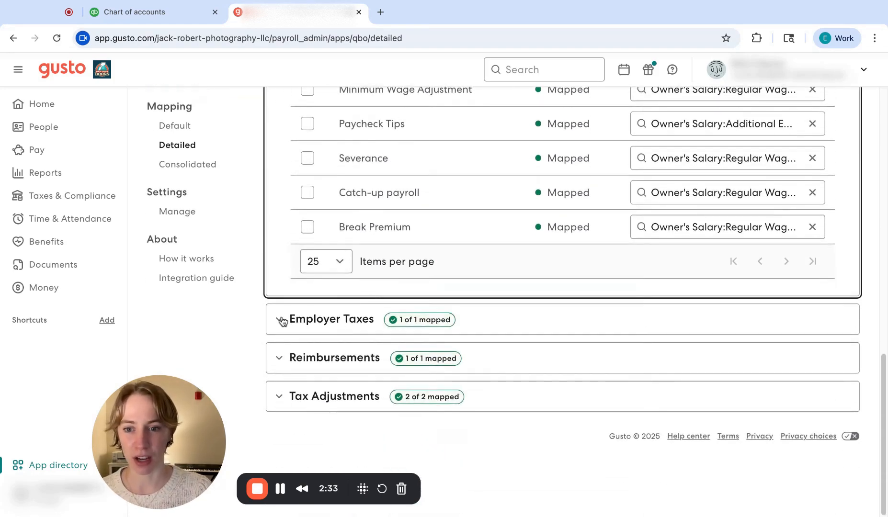
click(283, 319)
scroll(456, 301, down, 5)
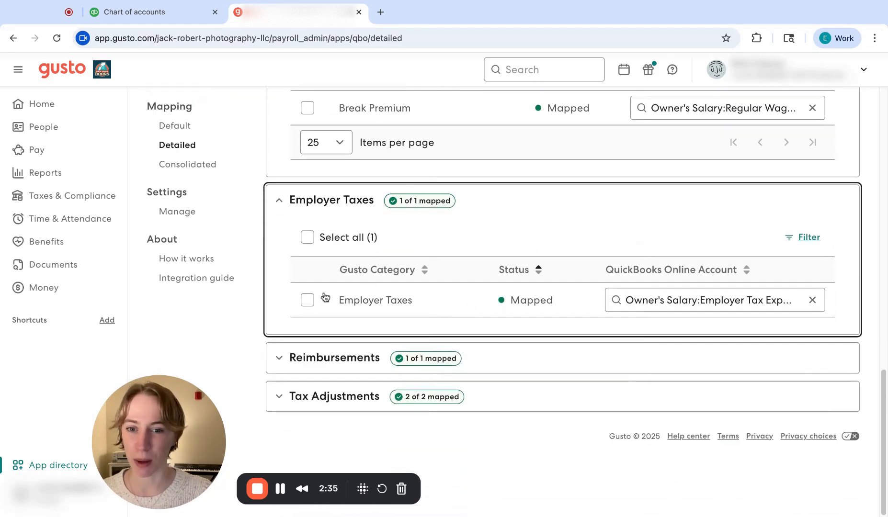
click(278, 358)
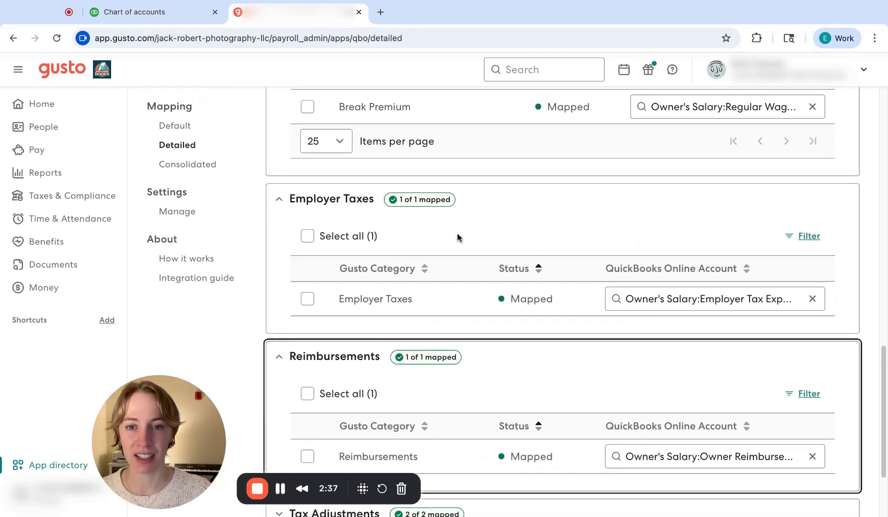
Step: Examine which QuickBooks Online account each wage category uses, from Regular Wages through Contractor Payment and Bonus to Break Premium
scroll(457, 233, up, 10)
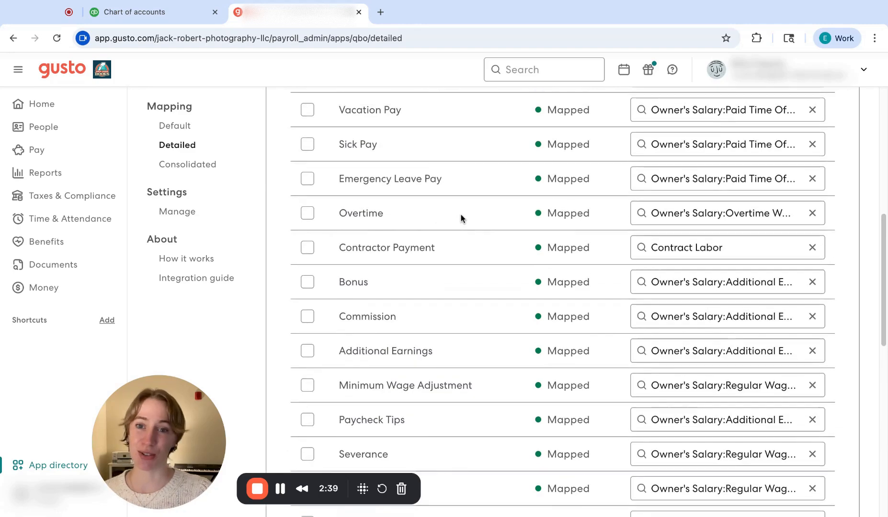
scroll(461, 218, up, 2)
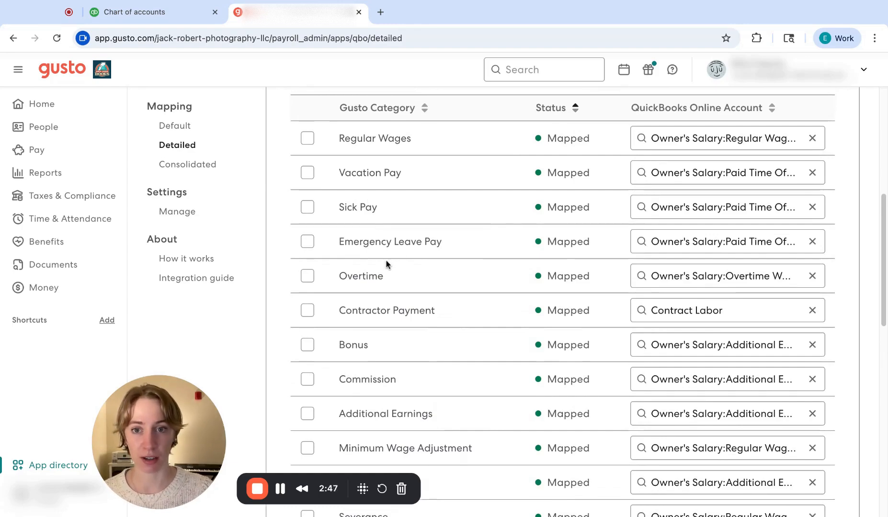
scroll(421, 215, up, 1)
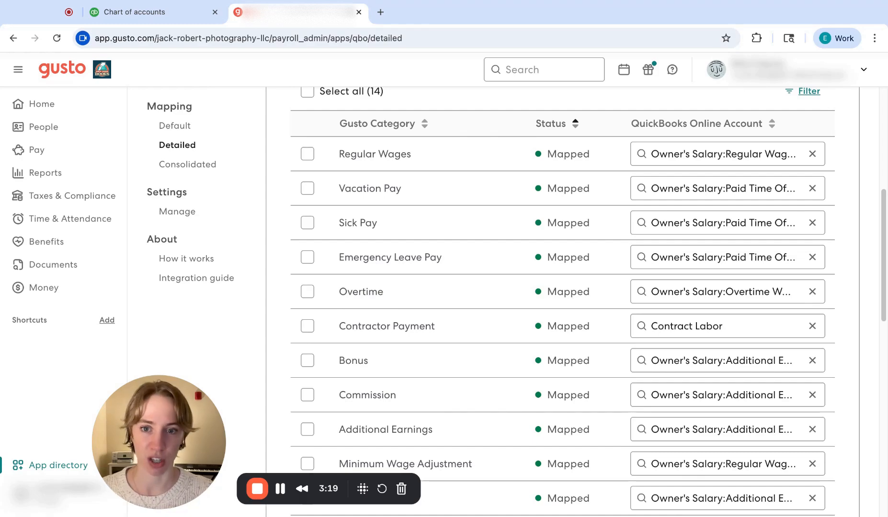
scroll(452, 259, down, 2)
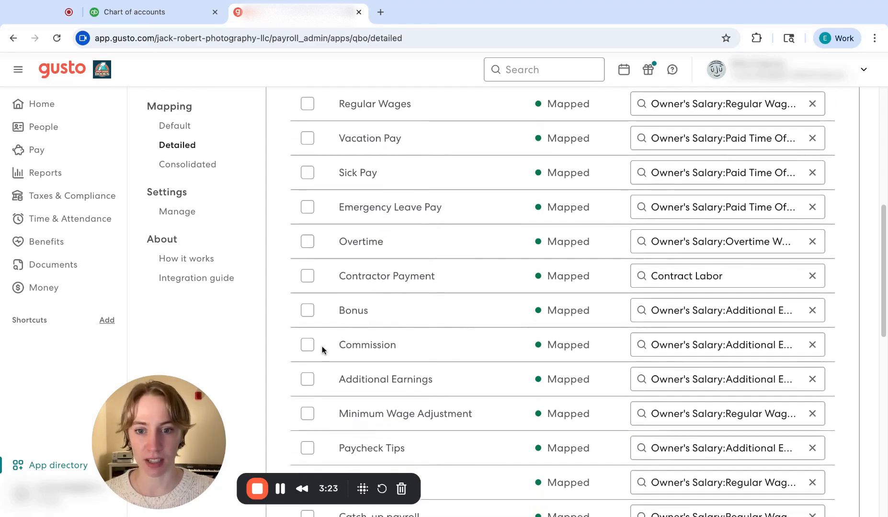
scroll(399, 389, down, 2)
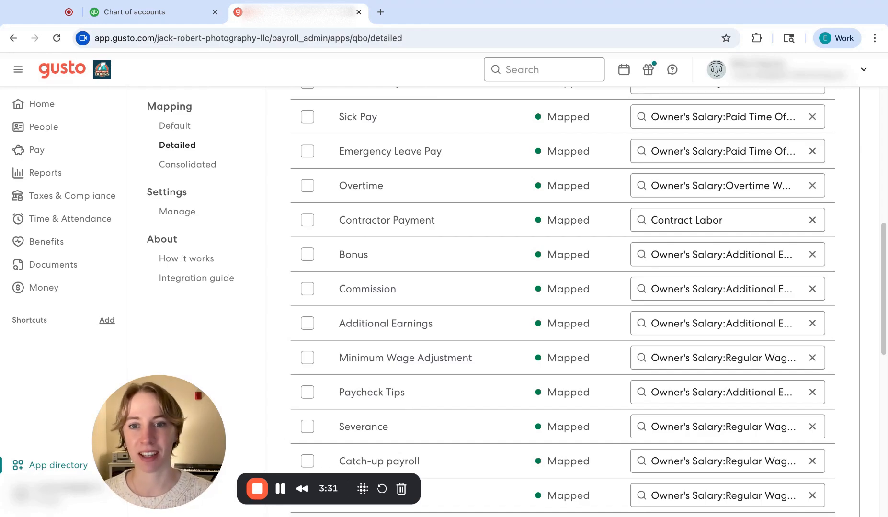
scroll(388, 201, up, 3)
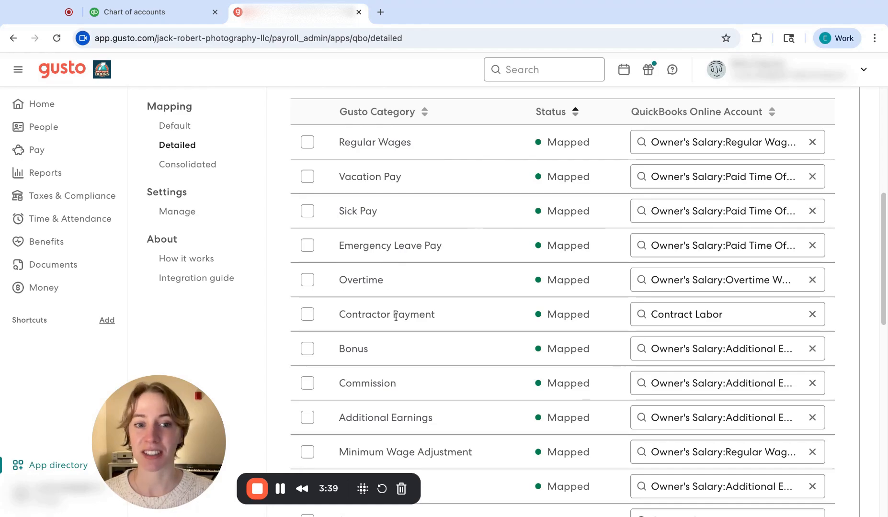
scroll(396, 317, down, 2)
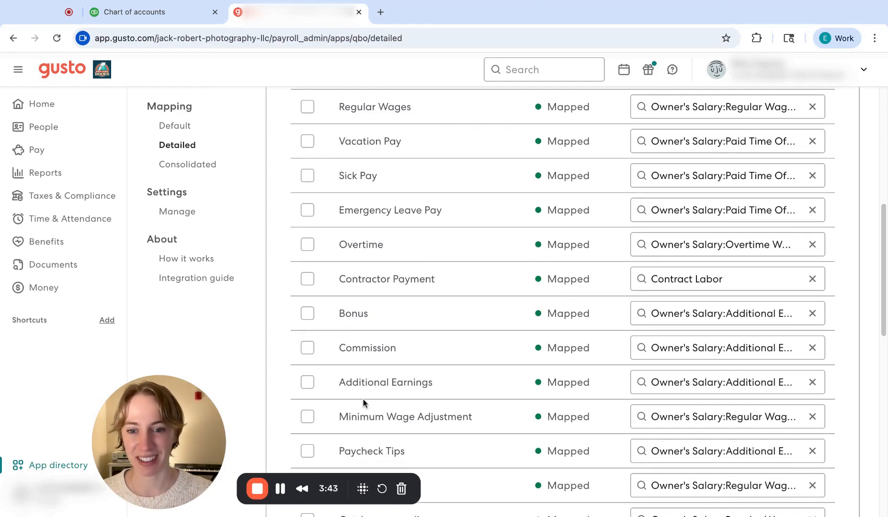
scroll(363, 400, down, 5)
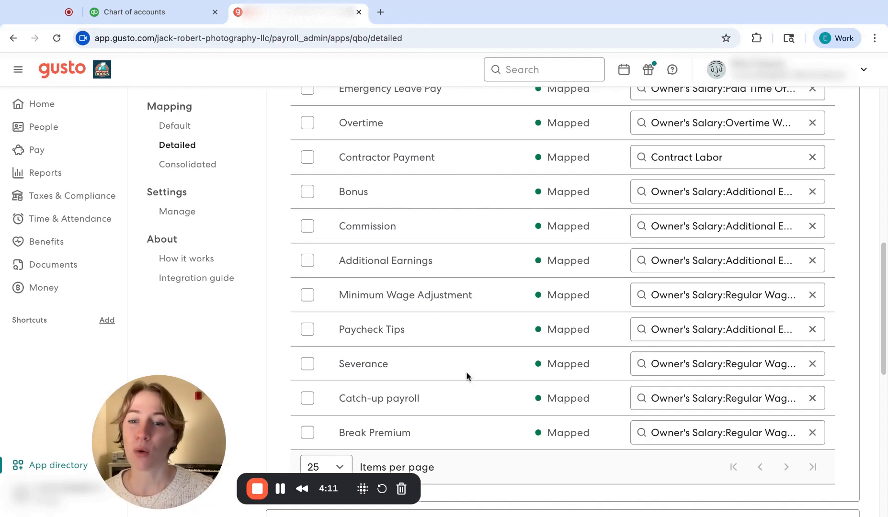
Step: Review the Employer Taxes and Reimbursements account mappings, and expand Tax Adjustments to check its accounts
scroll(466, 376, down, 5)
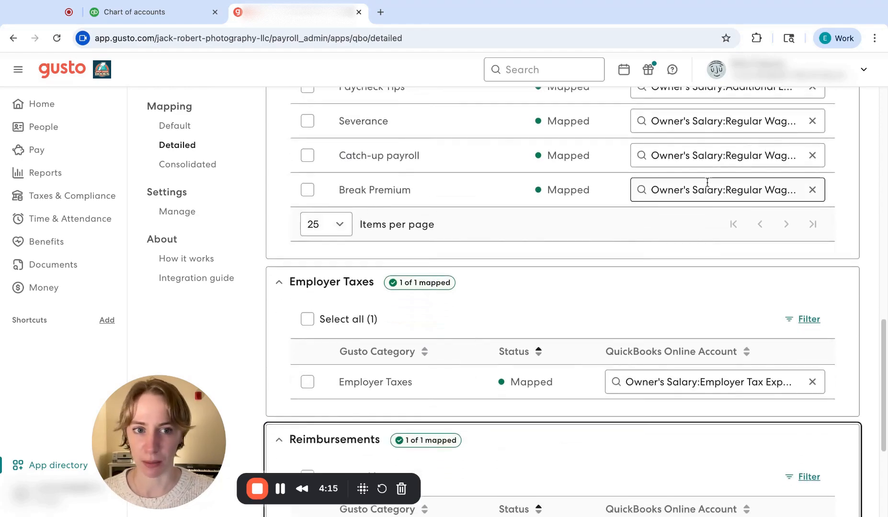
scroll(510, 211, down, 3)
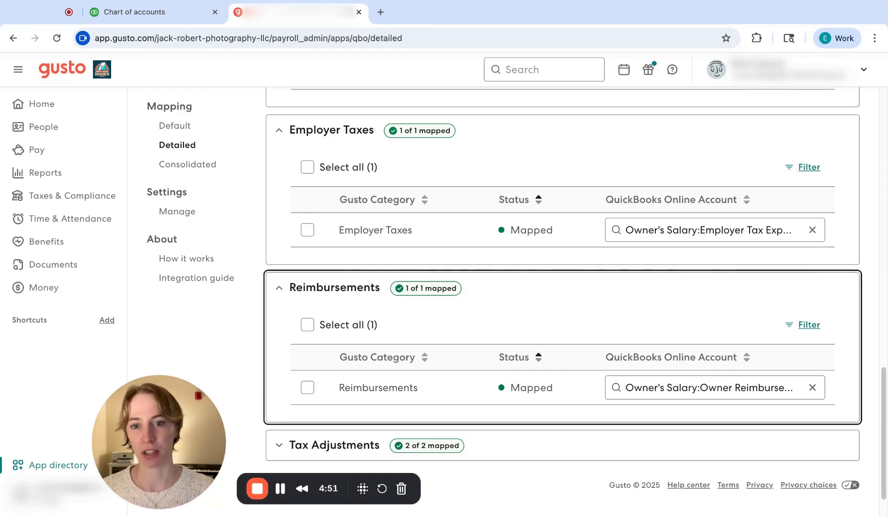
scroll(478, 246, down, 2)
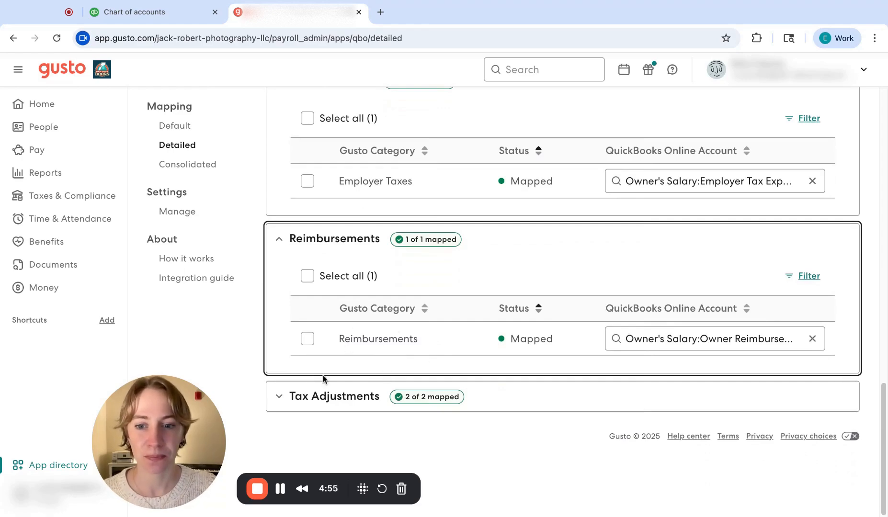
click(287, 401)
scroll(340, 374, down, 3)
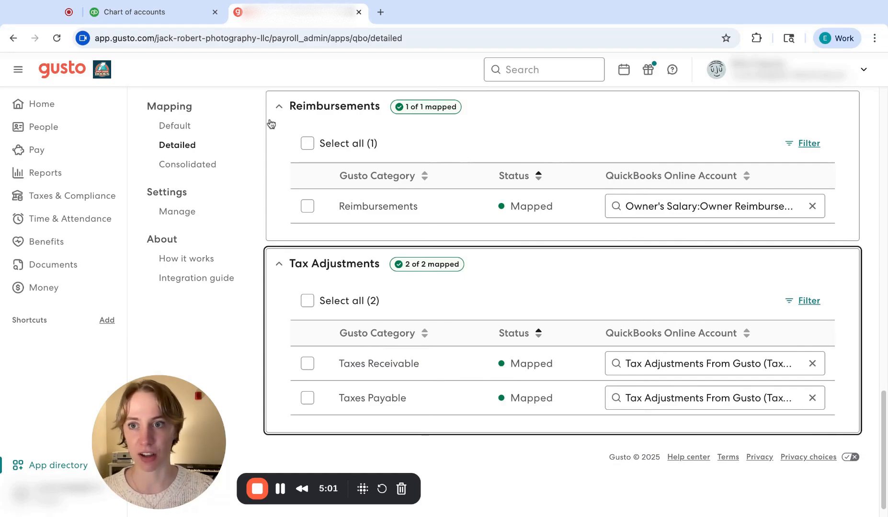
Step: Switch to QuickBooks Online and open the Chart of accounts from the Transactions section
click(174, 15)
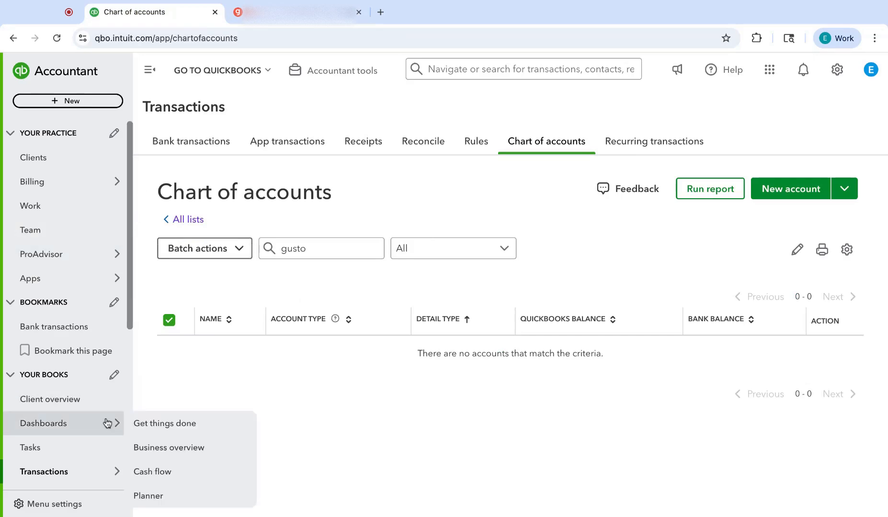
scroll(96, 322, down, 5)
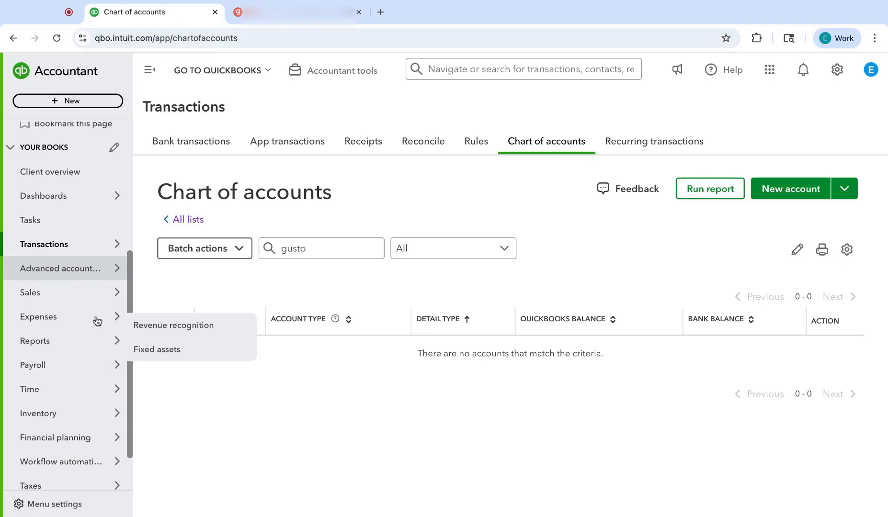
mouse_move(36, 242)
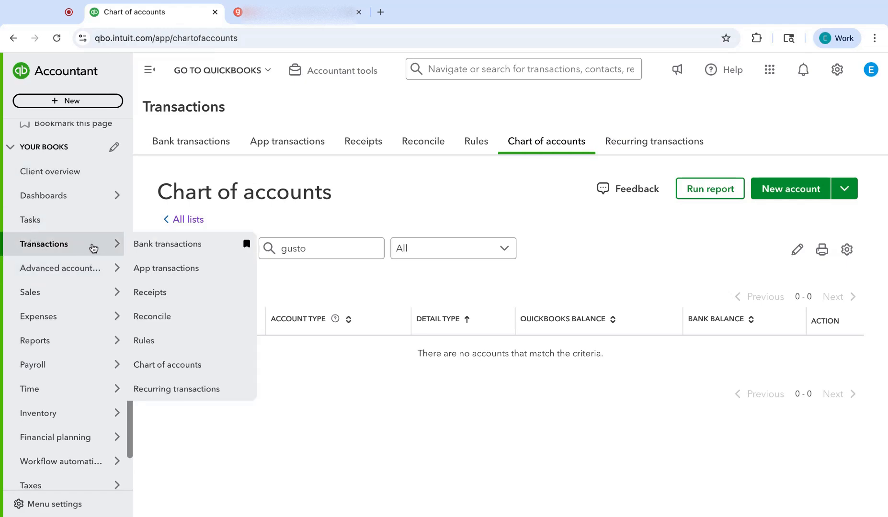
click(213, 360)
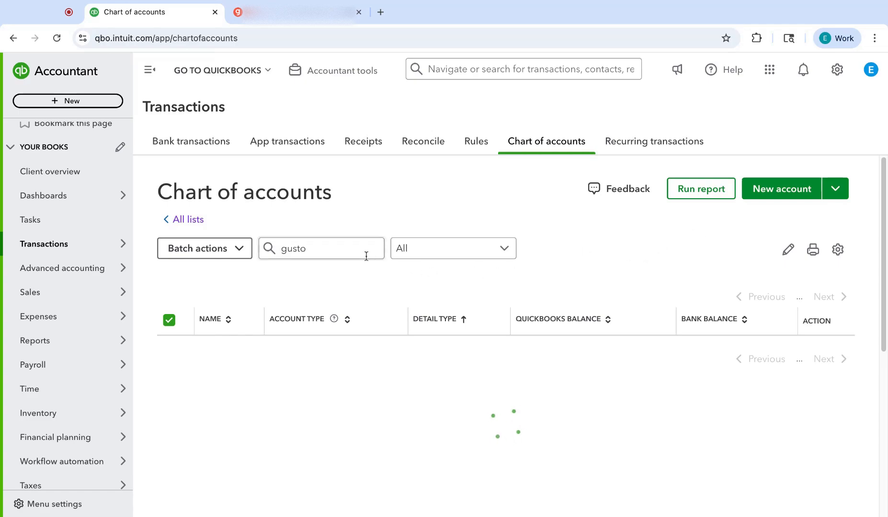
Step: Clear the gusto filter from the chart of accounts and start a new account named "Payroll Expense"
click(348, 252)
key(super+a)
key(BackSpace)
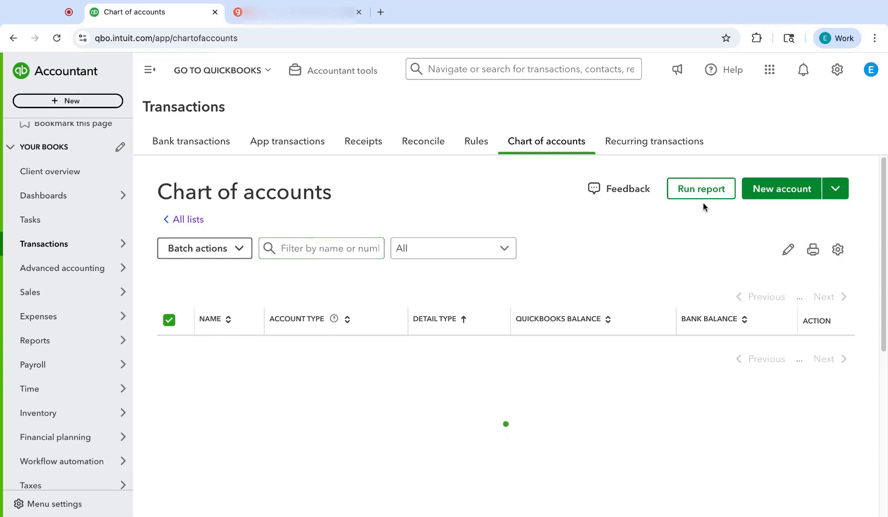
click(772, 194)
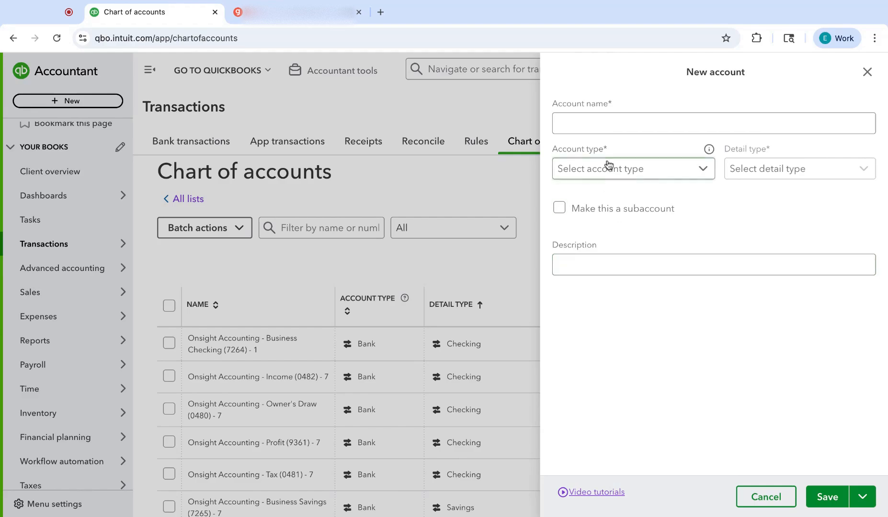
click(612, 130)
text(Payroll Expense)
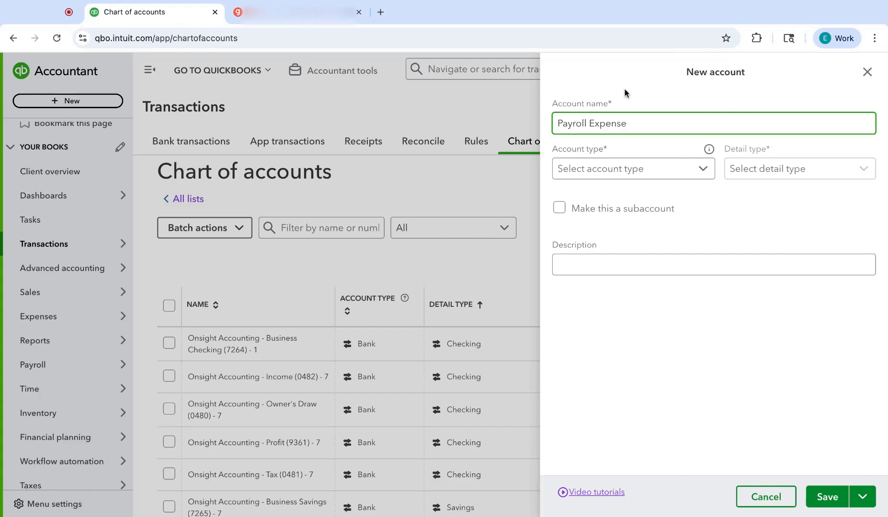
Step: Set the Payroll Expense account's type to Expenses and its detail type to Payroll Expenses
click(615, 171)
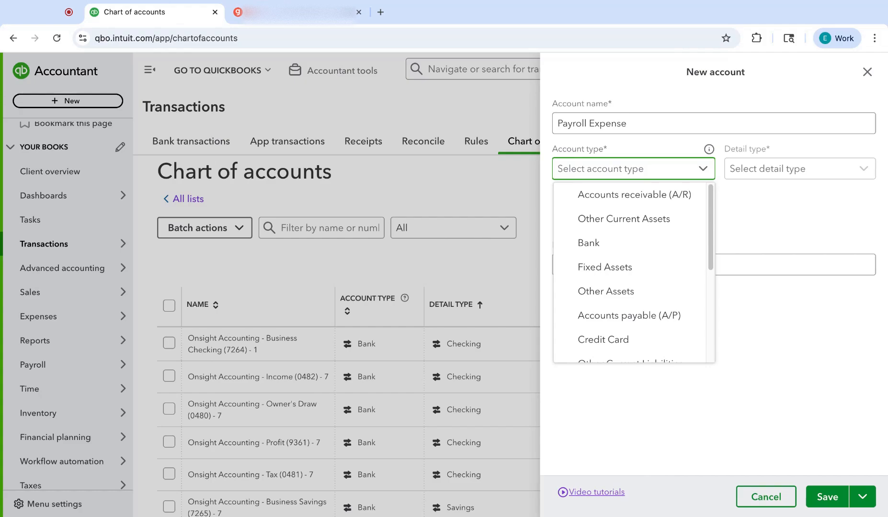
scroll(607, 245, down, 3)
click(597, 325)
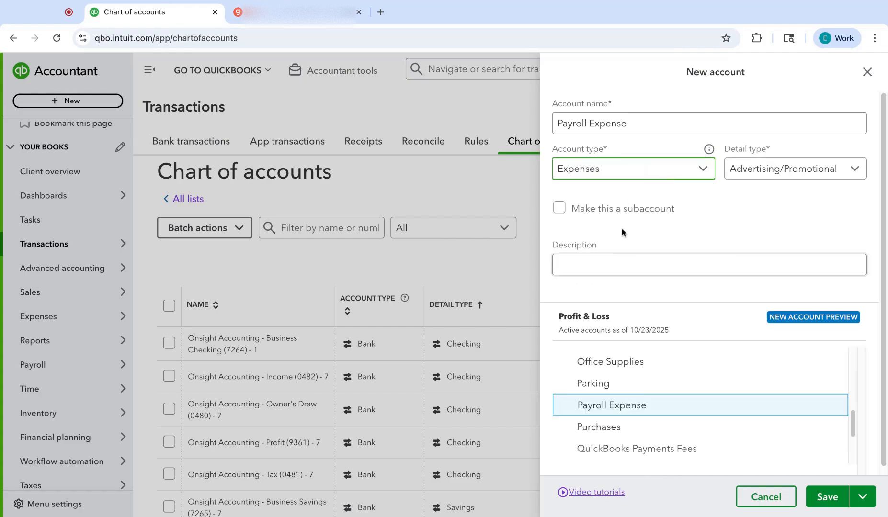
click(766, 170)
scroll(767, 253, down, 4)
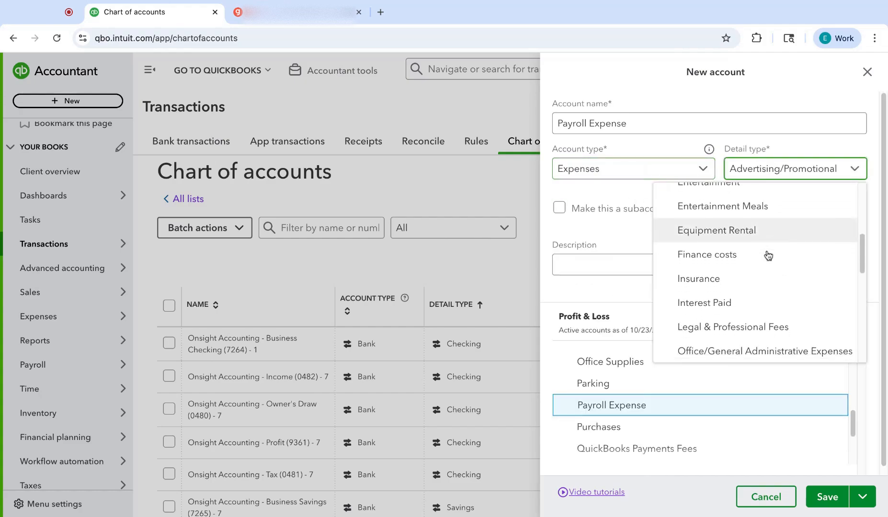
scroll(766, 254, down, 5)
click(722, 256)
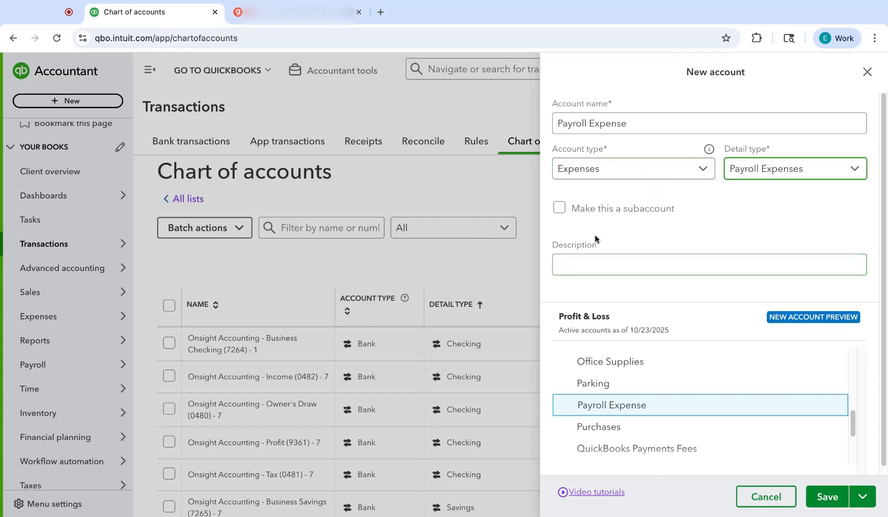
Step: Describe the account as "Parent account for payroll expenses" and save it
click(580, 261)
text(Par)
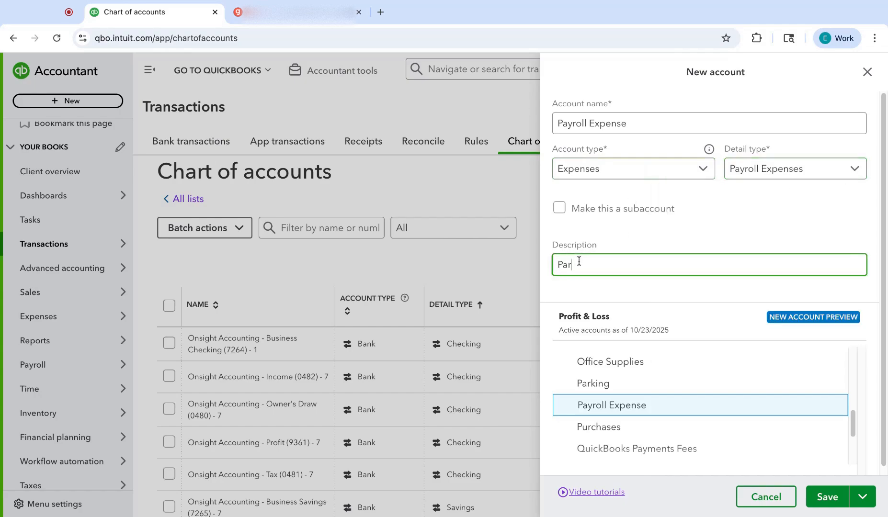
text(ent account for payro)
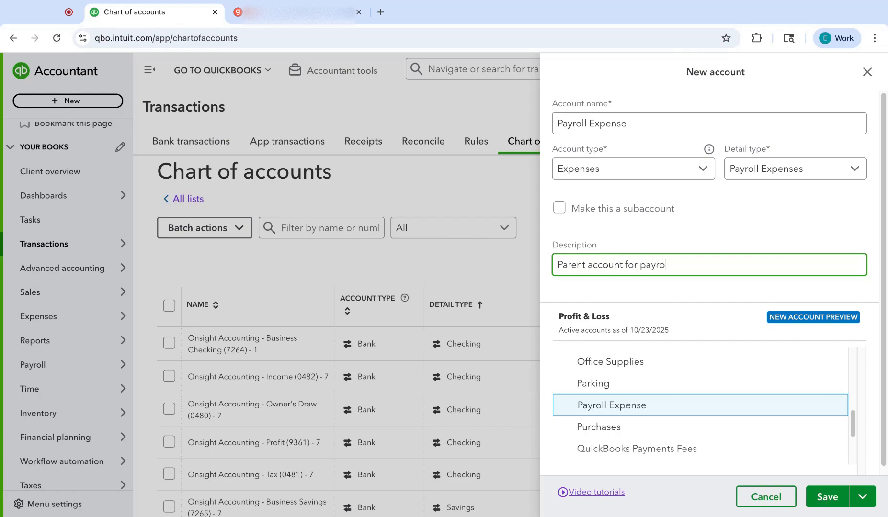
text(ll expenwese)
key(BackSpace)
text(ses)
click(825, 497)
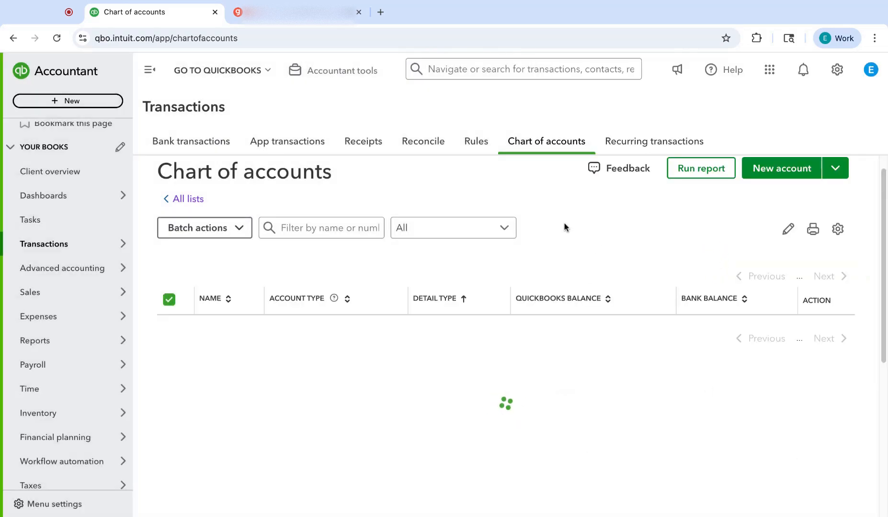
Step: Start a new account named "Payroll Expense - Regular Wages", copying the "Payroll Expense - " prefix for reuse
click(769, 170)
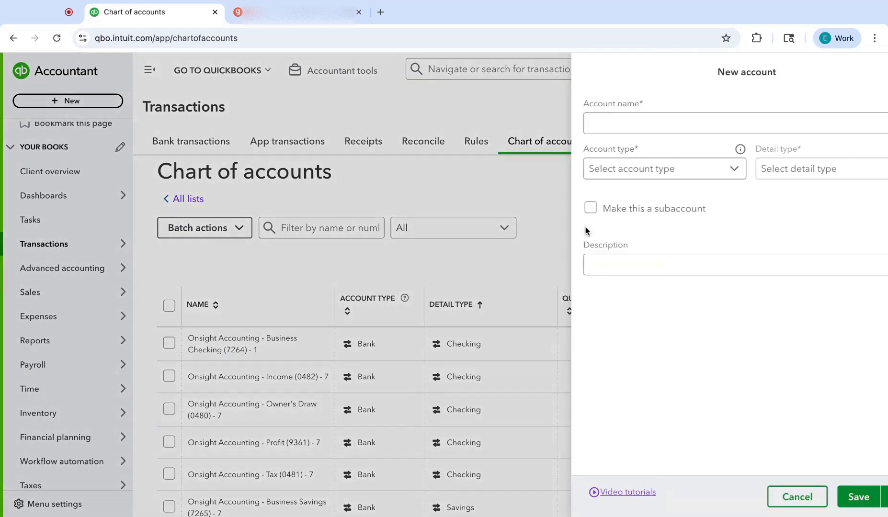
click(562, 124)
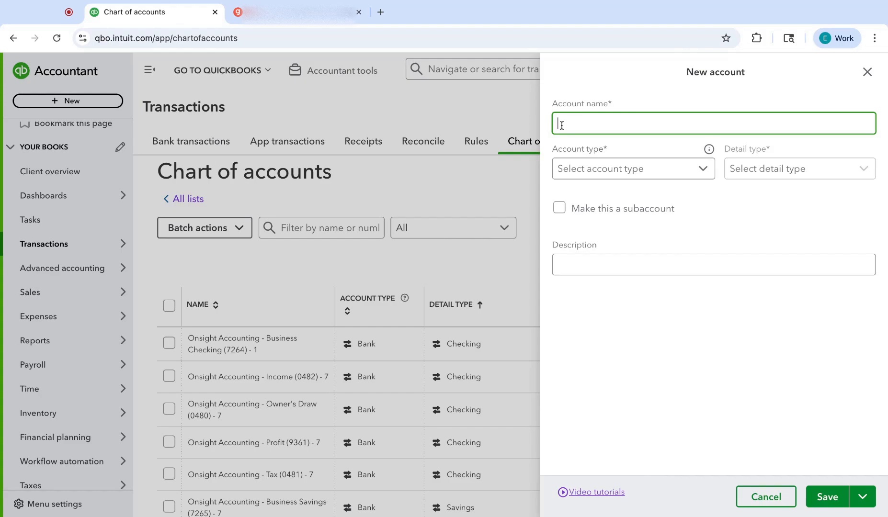
text(Payroll Expense -)
drag(642, 126, 555, 125)
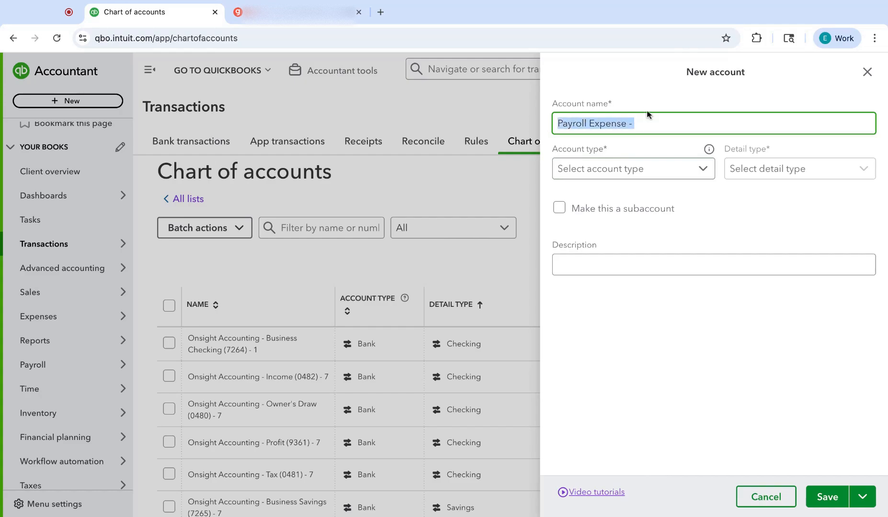
click(660, 120)
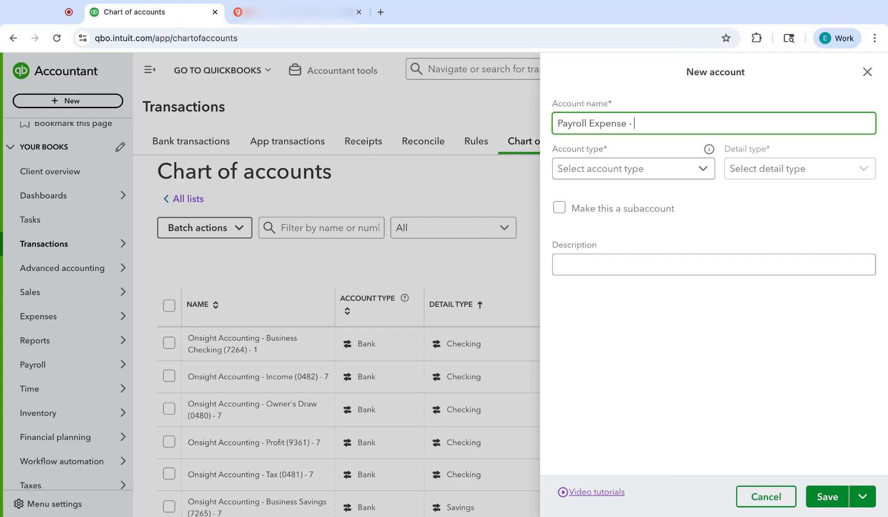
text(Regular Wages)
Step: Set the Regular Wages account's type to Expenses and its detail type to Payroll Wage Expenses
click(668, 168)
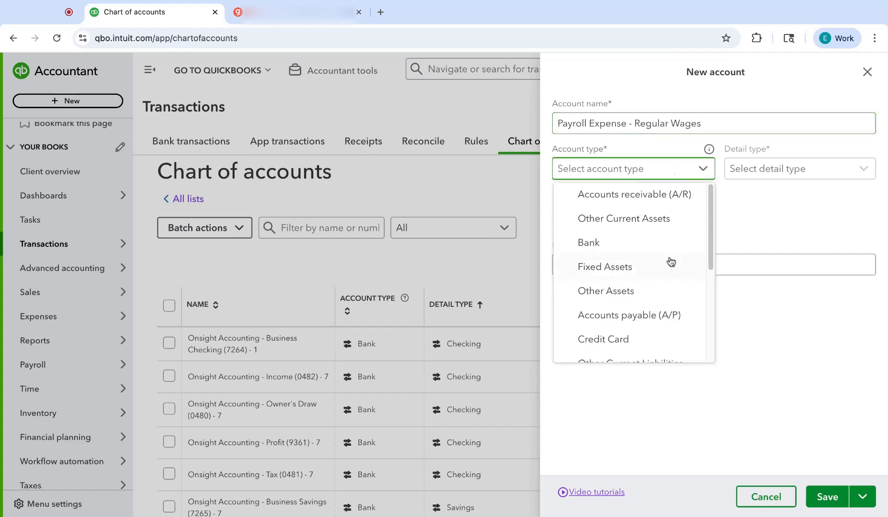
scroll(669, 258, down, 5)
click(630, 331)
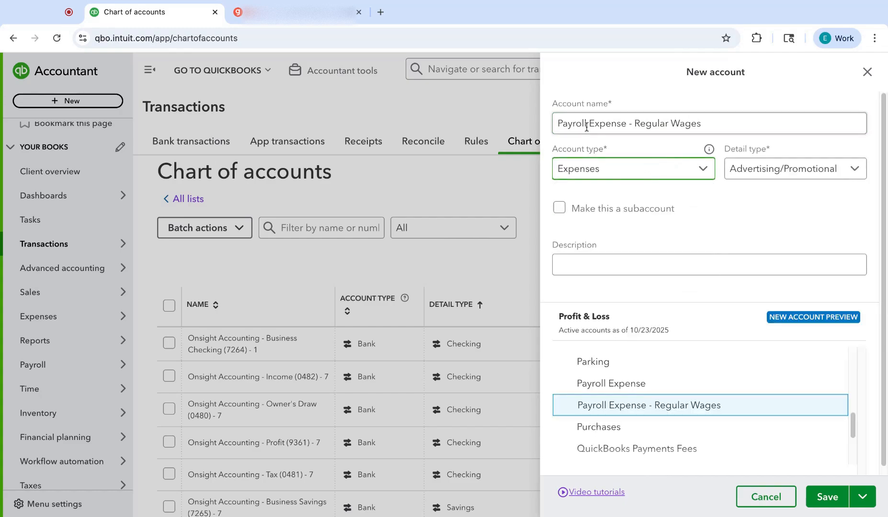
click(766, 179)
scroll(759, 324, down, 6)
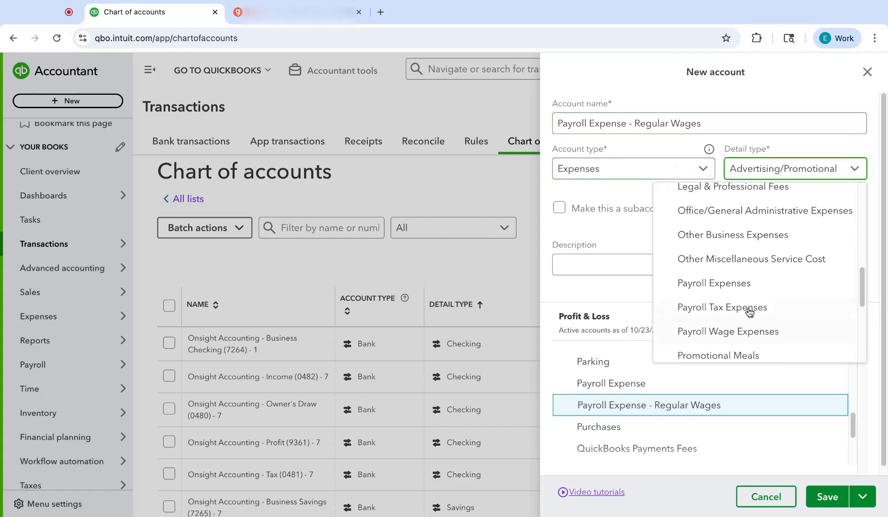
click(724, 333)
Step: Enter "Regular wages paid out of Gusto" as the Regular Wages account's description
click(585, 259)
text(Re)
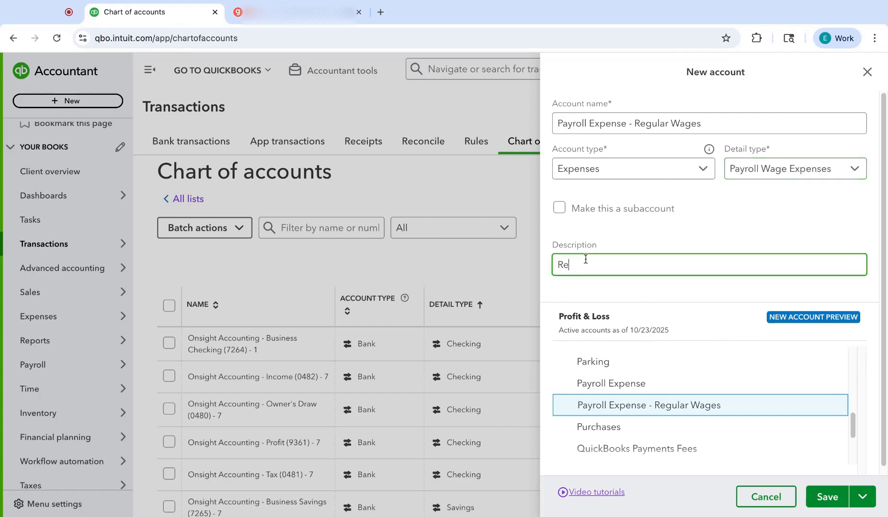
text(gular wages paid)
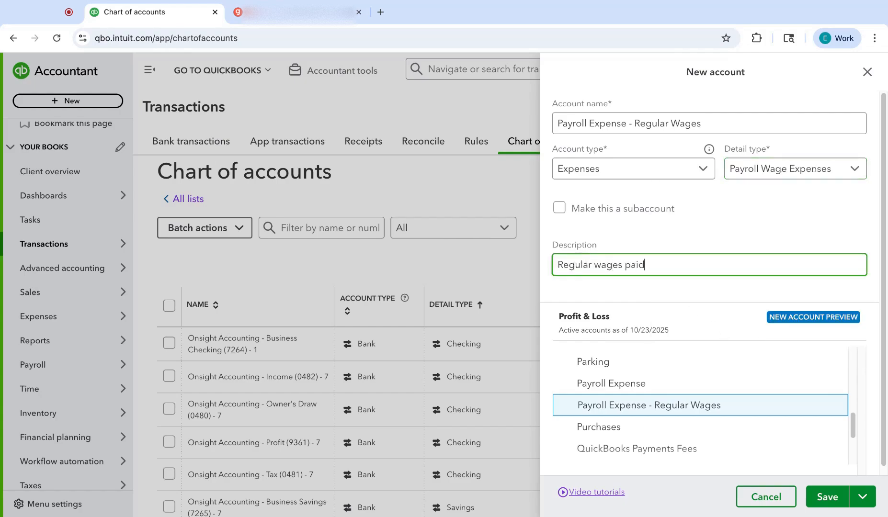
text( out of GUsto)
key(BackSpace)
key(BackSpace)
text(Gusto)
Step: Make the Regular Wages account a subaccount of Payroll Expense and save it
click(597, 212)
click(593, 253)
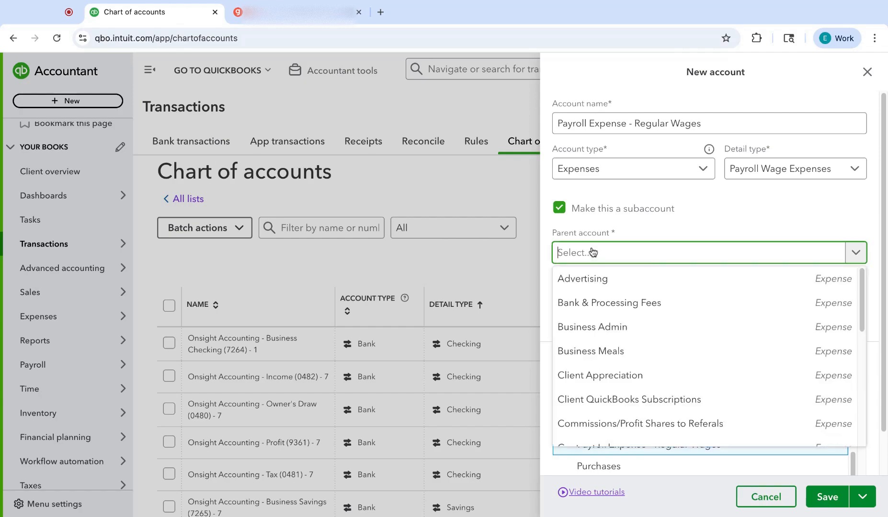
text(payroll)
click(618, 277)
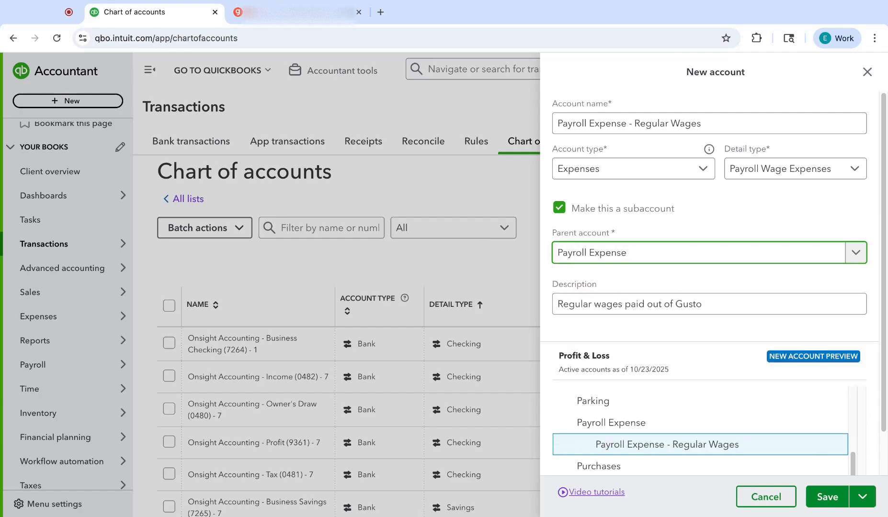
click(832, 499)
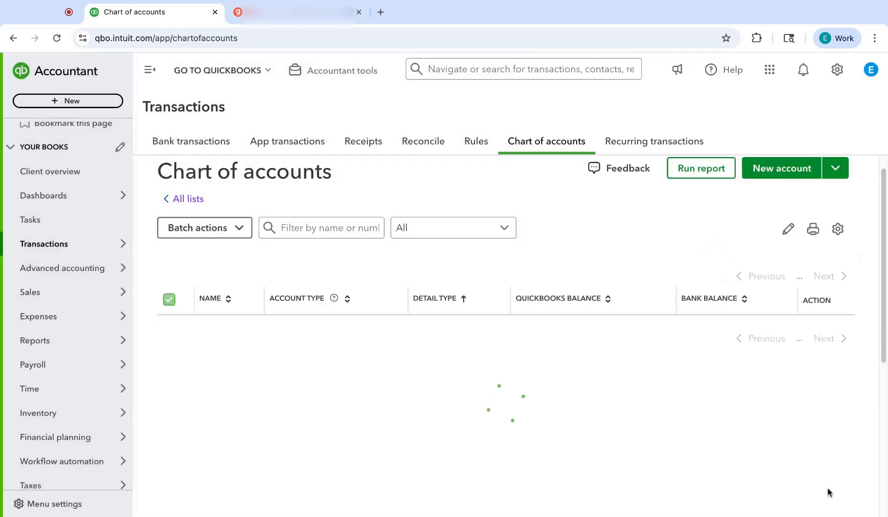
Step: Start a new account named "Payroll Expense - Overtime Wages"
click(766, 178)
click(618, 120)
text(Payroll Expense - )
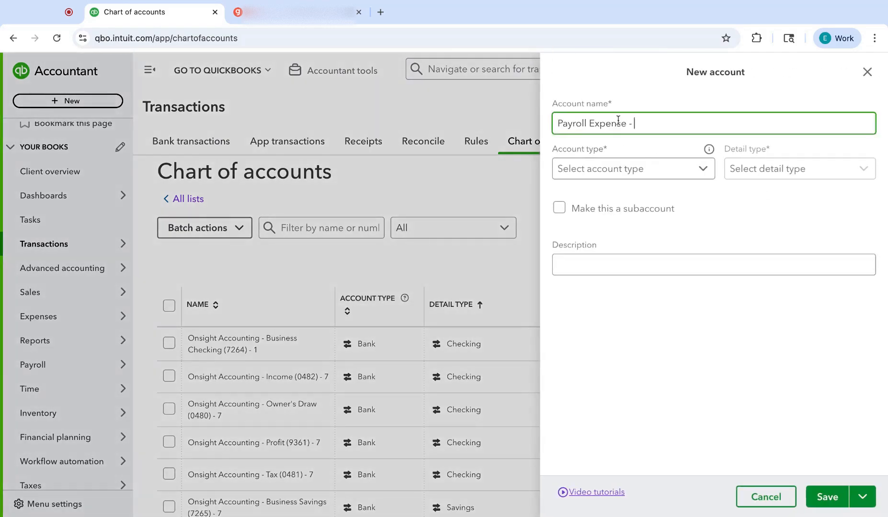
text(Overtime W)
text(ages)
Step: Set the Overtime Wages account's type to Expenses and its detail type to Payroll Wage Expenses
click(599, 171)
scroll(608, 302, down, 5)
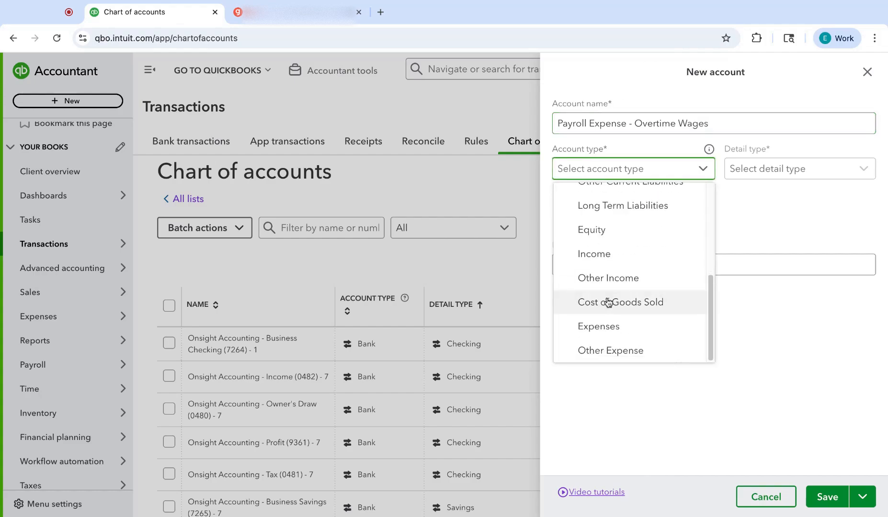
click(602, 327)
click(751, 169)
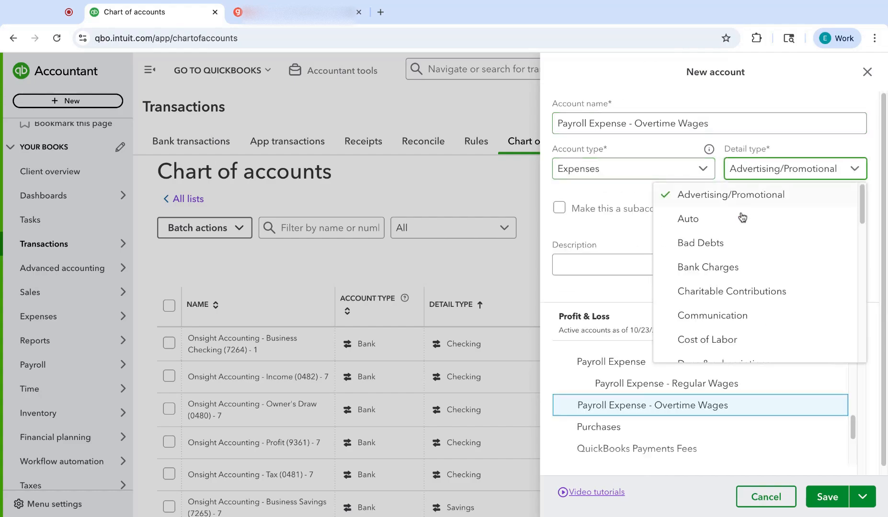
scroll(743, 297, down, 4)
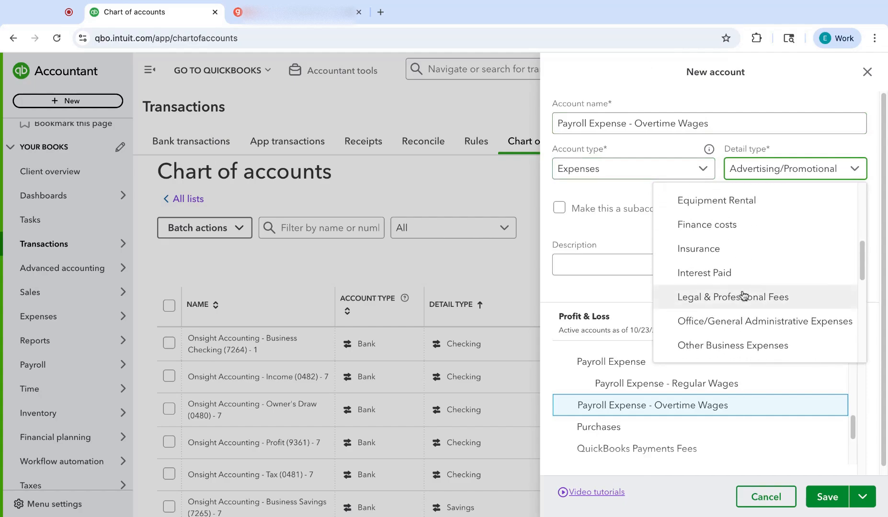
scroll(743, 296, down, 5)
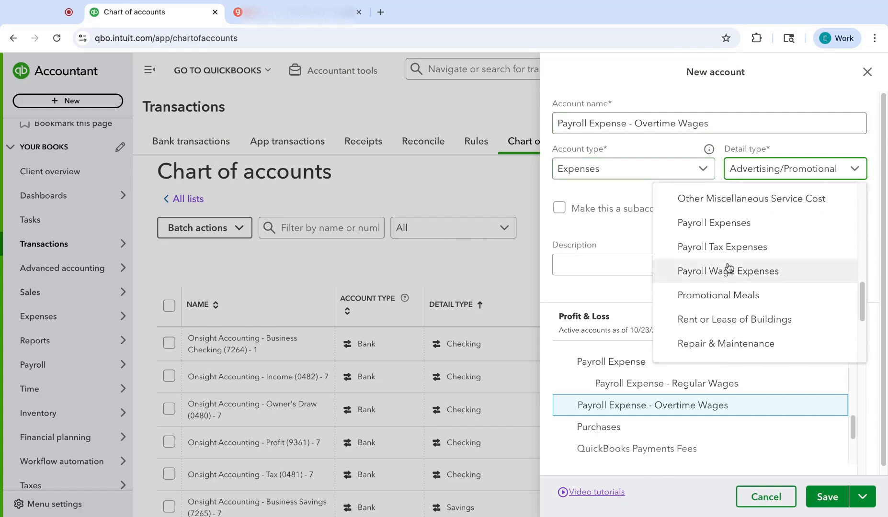
click(728, 269)
Step: Describe the Overtime Wages account as "Overtime pay from Gusto" and save it
click(702, 272)
text(Overt)
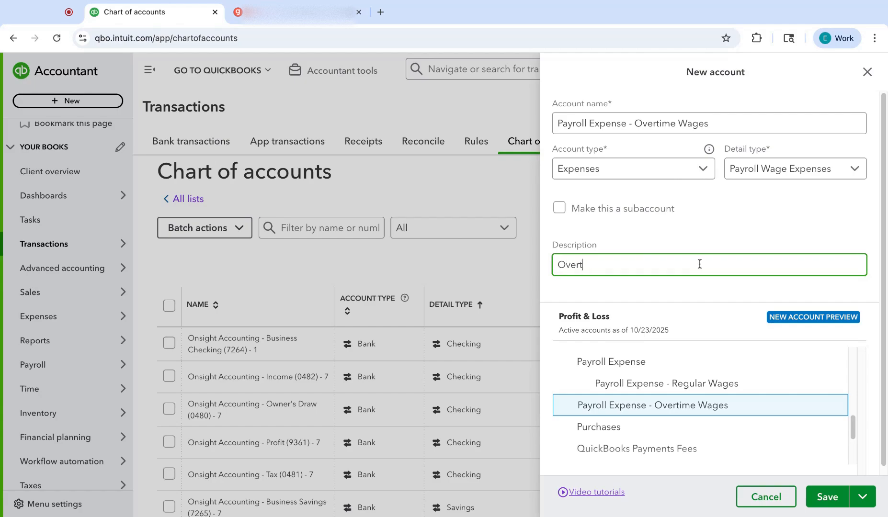
text(ime pay from Gusto)
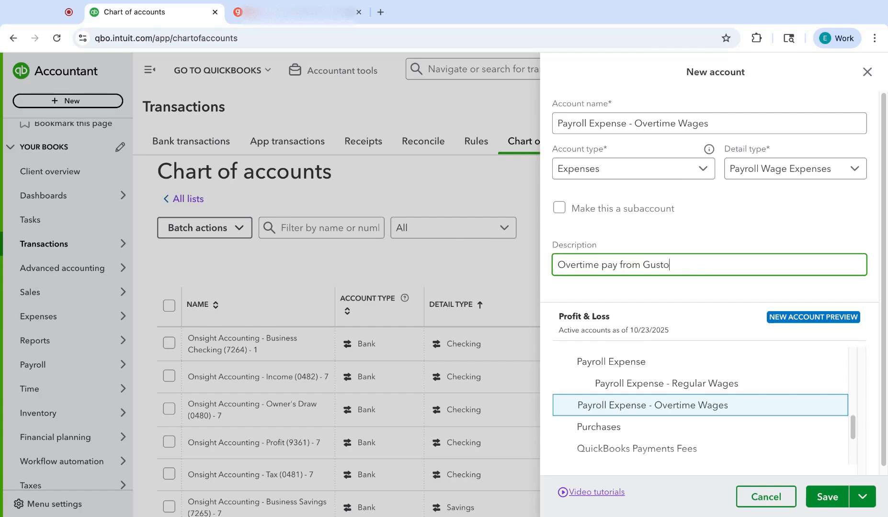
click(826, 496)
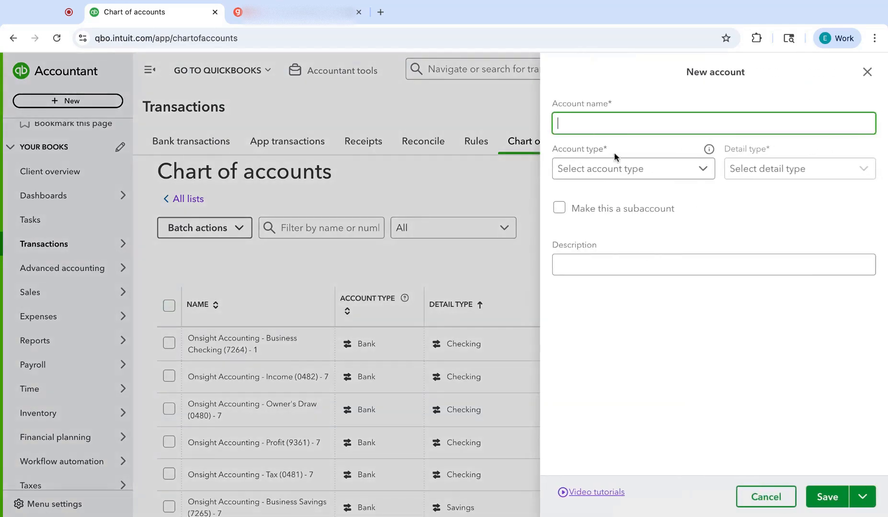
Step: Name another new account "Payroll Expense - Paid Time Off" and set its account type to Expenses
text(Payroll Expense -  Pai)
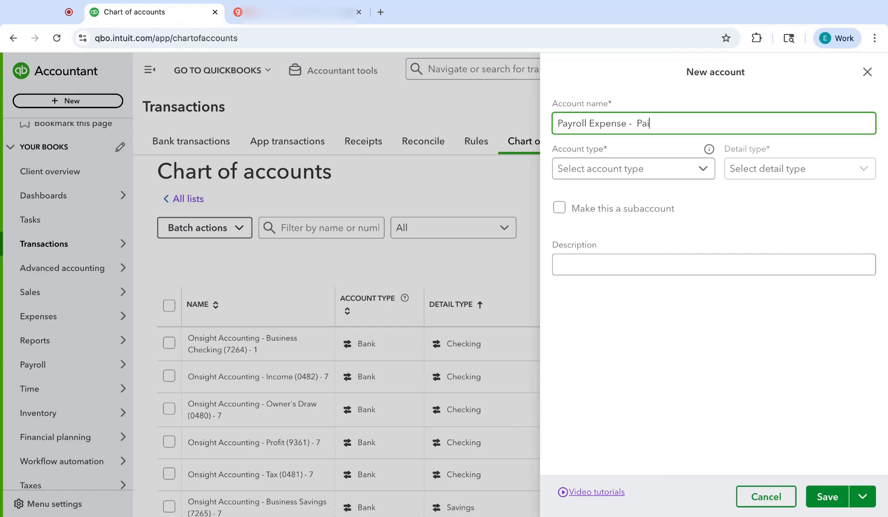
key(BackSpace)
key(BackSpace)
key(BackSpace)
key(BackSpace)
text(Paid Time Off)
click(642, 171)
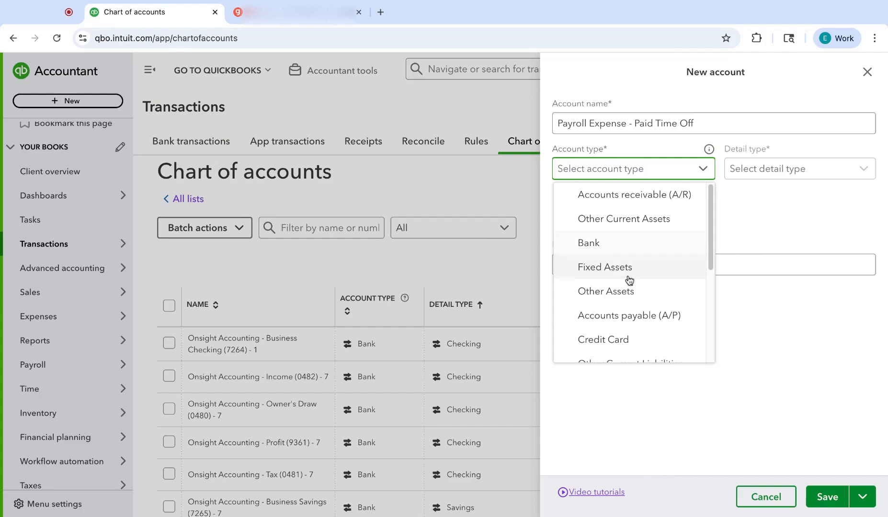
scroll(629, 280, down, 4)
click(602, 331)
Step: Set the Paid Time Off account's detail type to Payroll Expenses
click(739, 171)
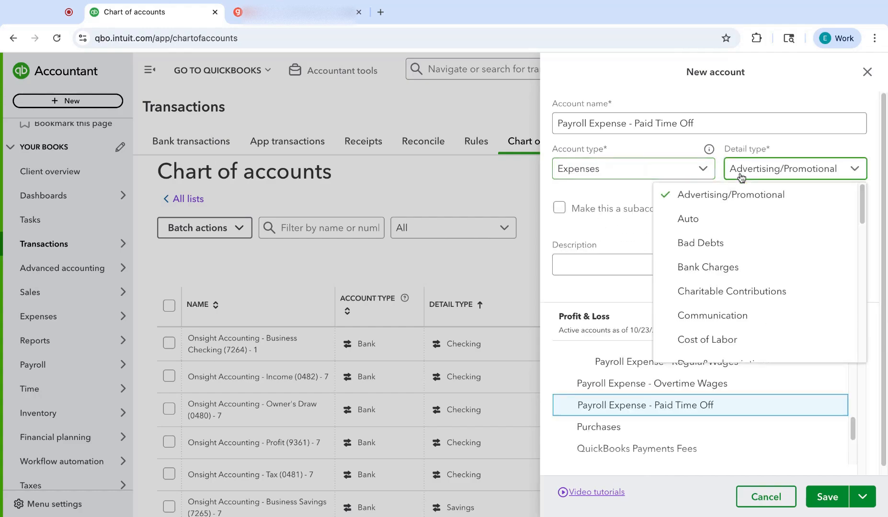
scroll(745, 286, down, 3)
scroll(745, 285, down, 5)
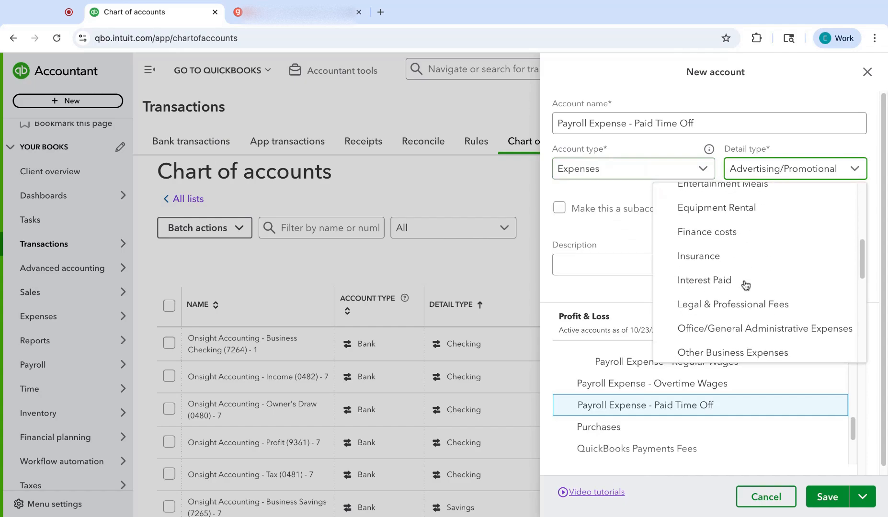
scroll(755, 270, down, 1)
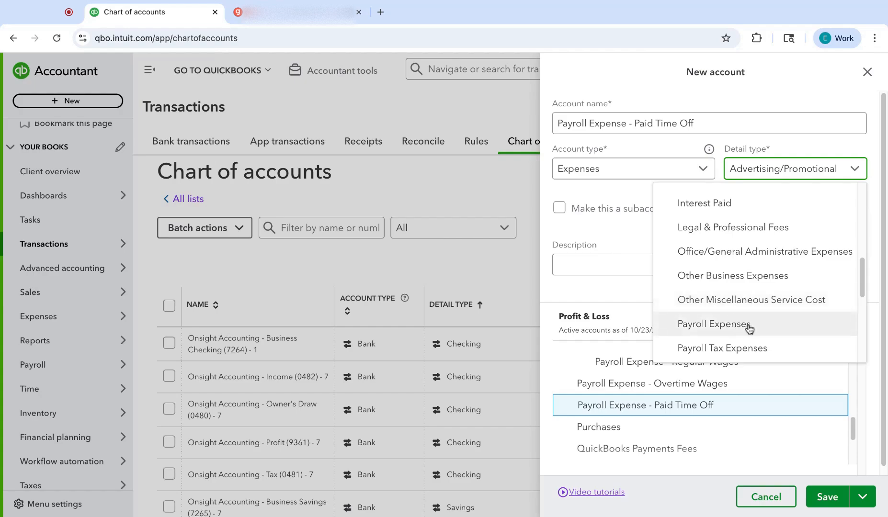
scroll(776, 324, down, 1)
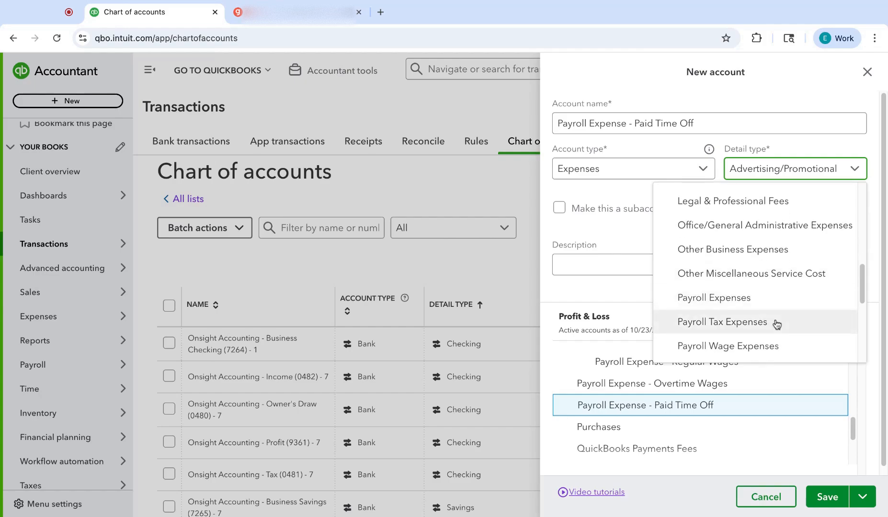
click(755, 303)
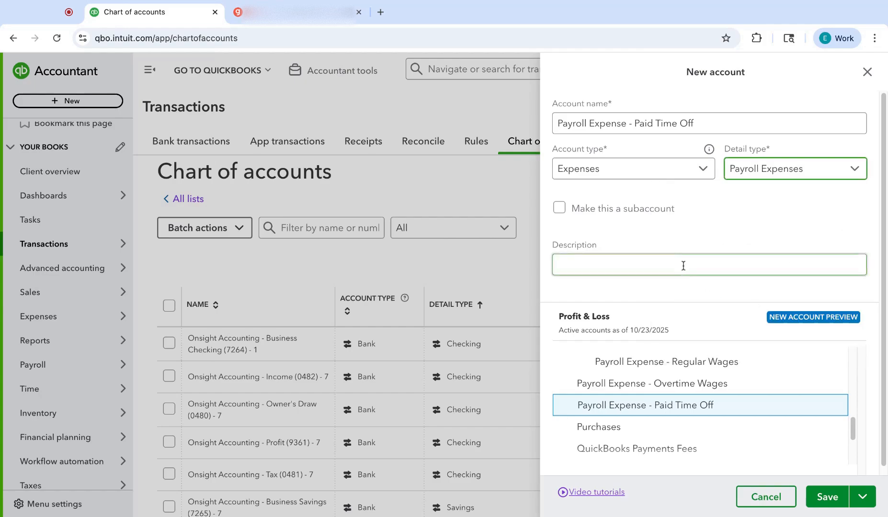
Step: Make the Paid Time Off account a subaccount of Payroll Expense
click(616, 207)
click(593, 262)
text(payroll)
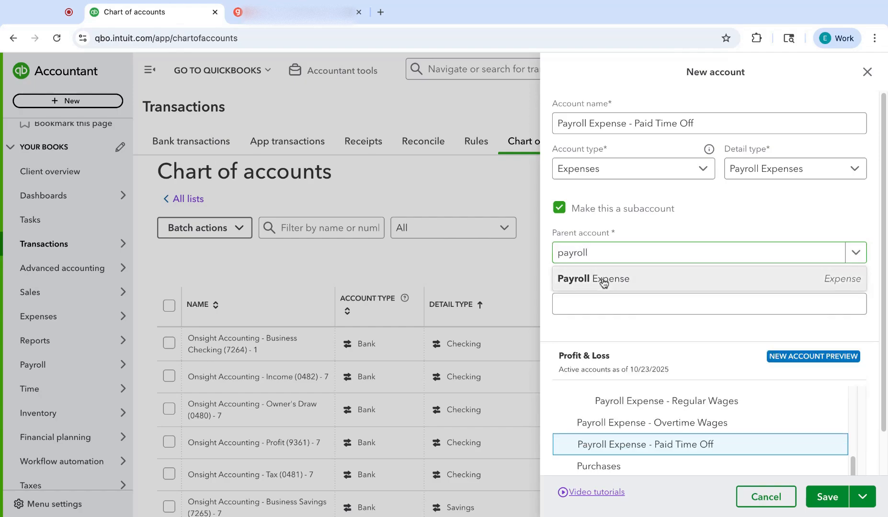
click(600, 282)
Step: Describe the Paid Time Off account as "Vacation, sick time, bereavement, etc." and save it
click(579, 302)
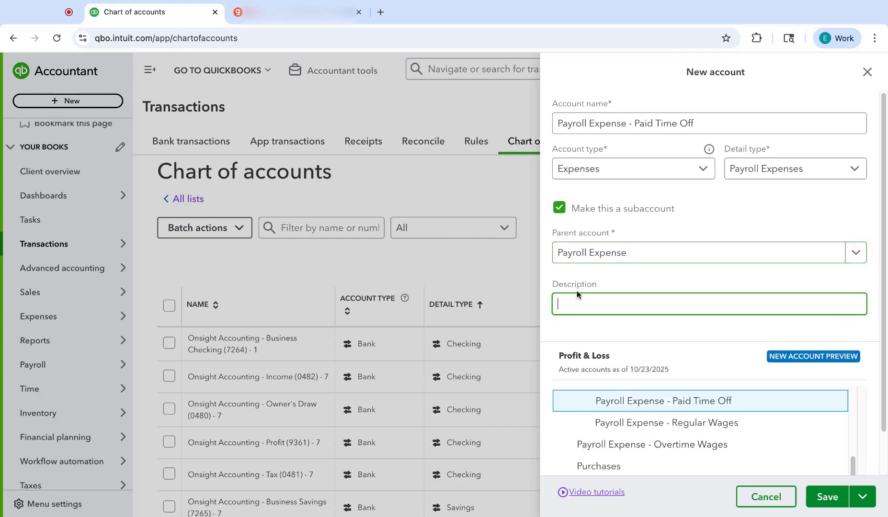
text(Vacation, sick time, bereavement, etc.)
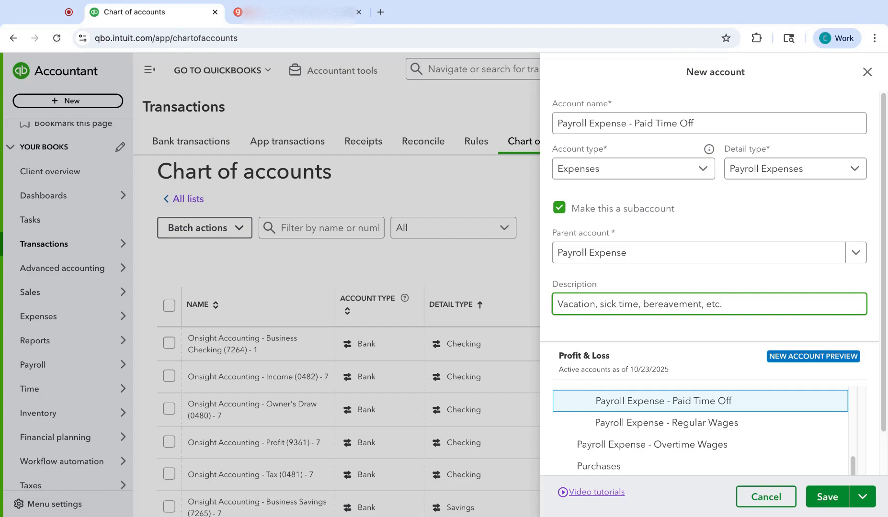
scroll(707, 438, up, 1)
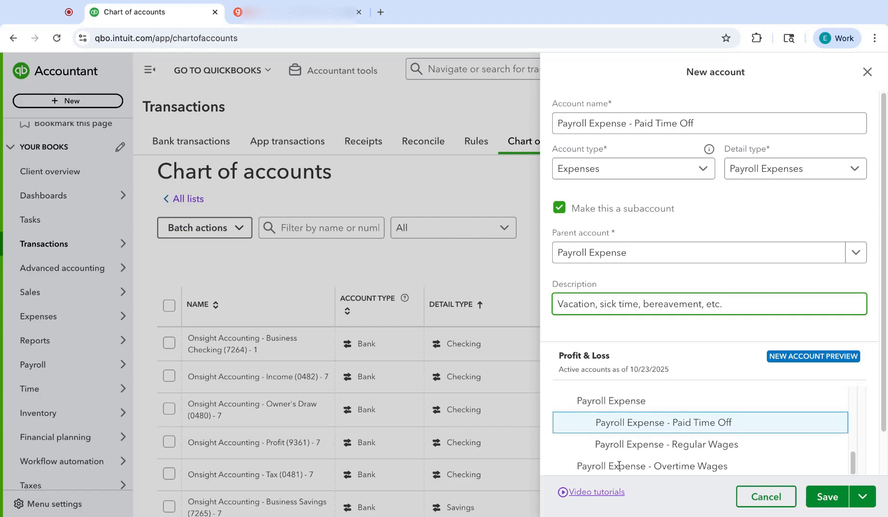
click(827, 496)
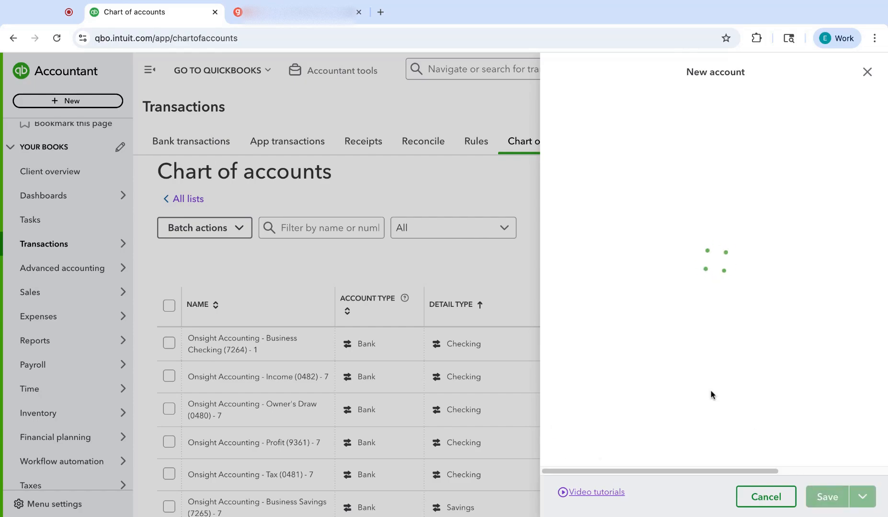
Step: Find the existing Overtime Wages account by filtering for "overtime", make it a subaccount of Payroll Expense and save it
click(348, 231)
text(overtime)
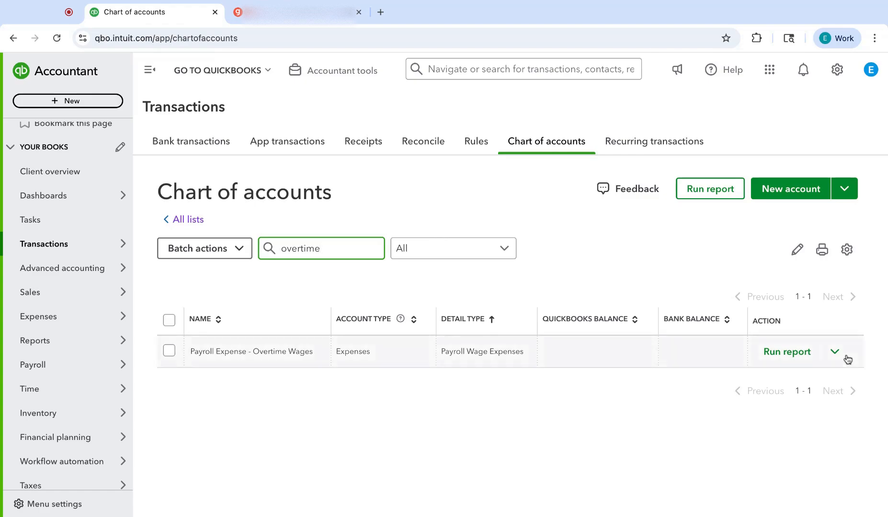
click(828, 361)
click(769, 378)
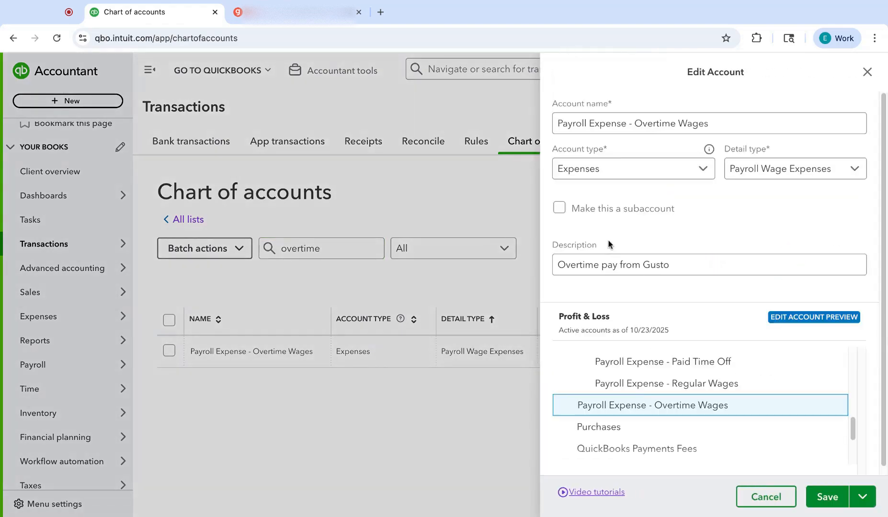
click(589, 212)
click(587, 252)
text(payroll)
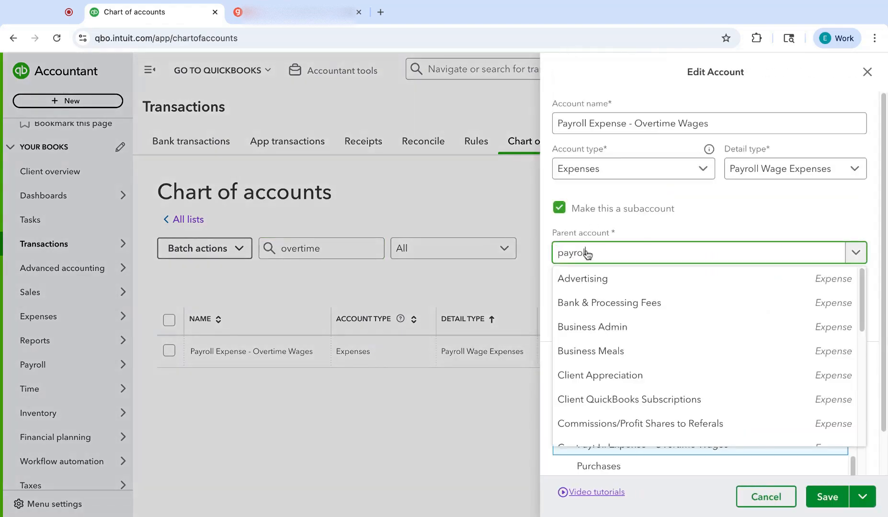
click(605, 278)
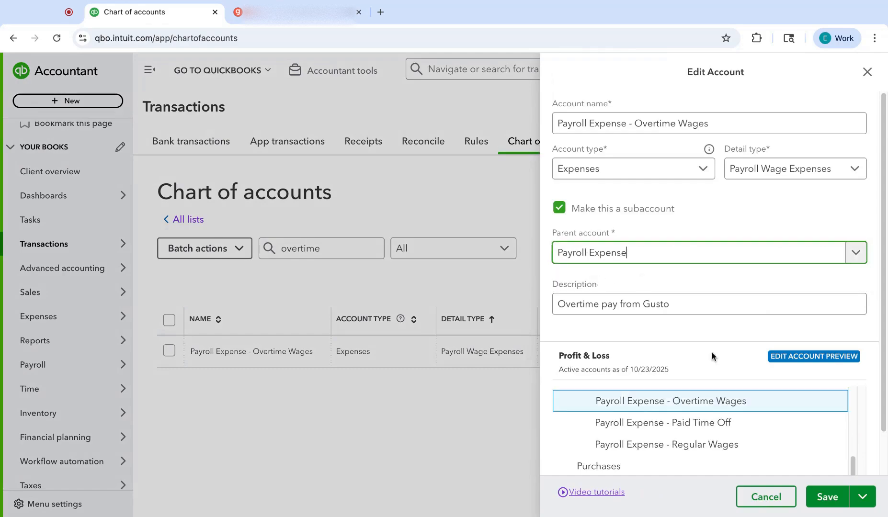
click(826, 496)
Step: Start a new account named "Payroll Expense - Additional Earnings"
click(769, 189)
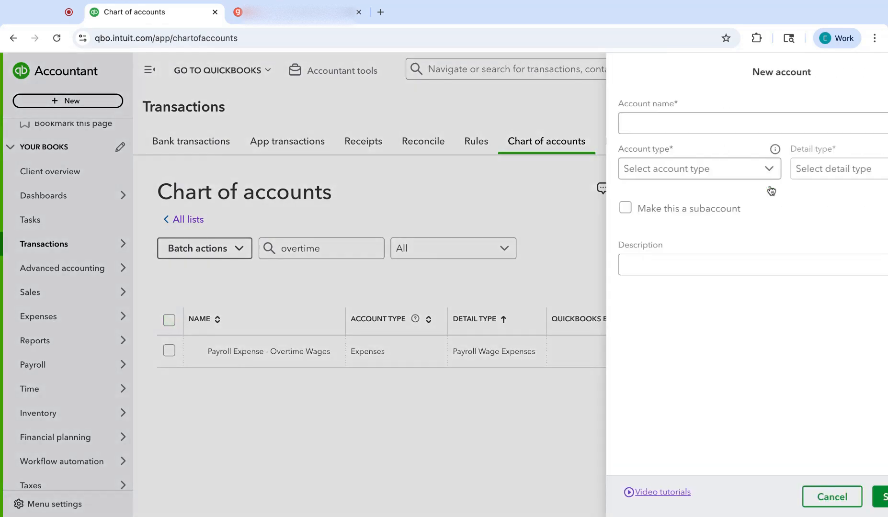
click(594, 118)
text(Payroll Expense - )
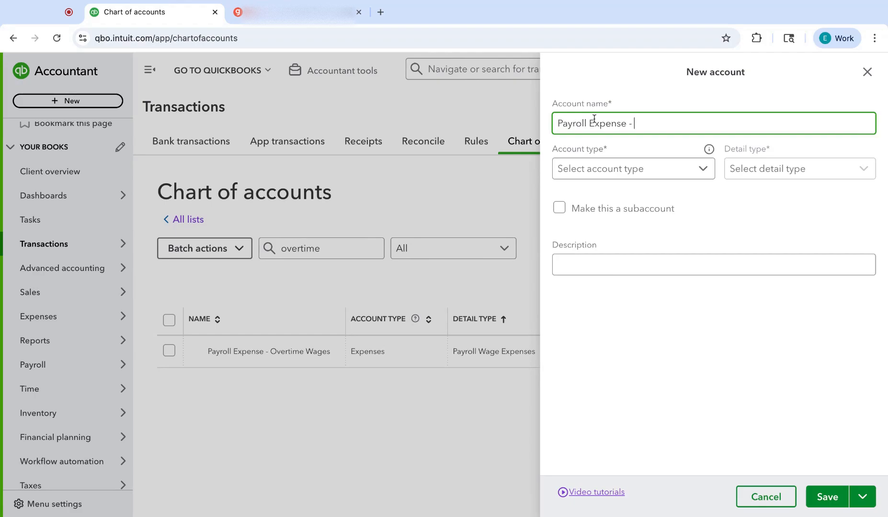
text(Additional Earnings)
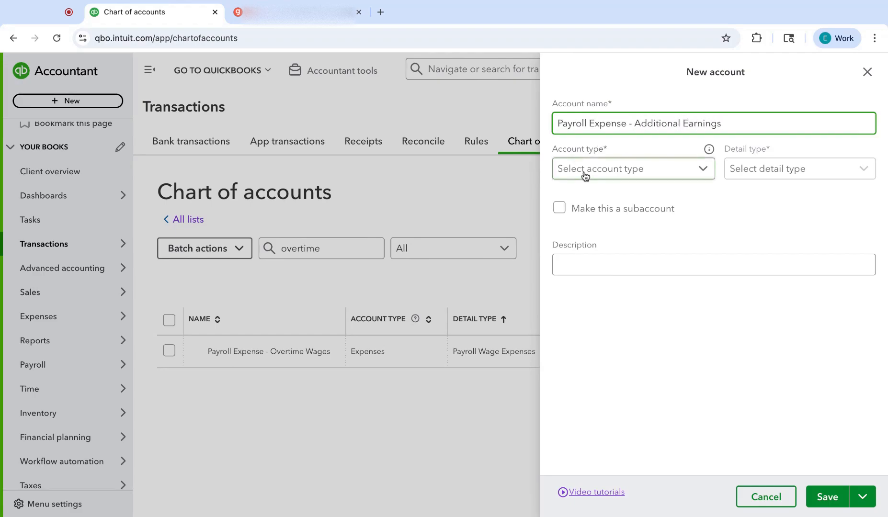
Step: Set the Additional Earnings account's type to Expenses and its detail type to Payroll Expenses
click(585, 168)
scroll(623, 292, down, 5)
click(608, 329)
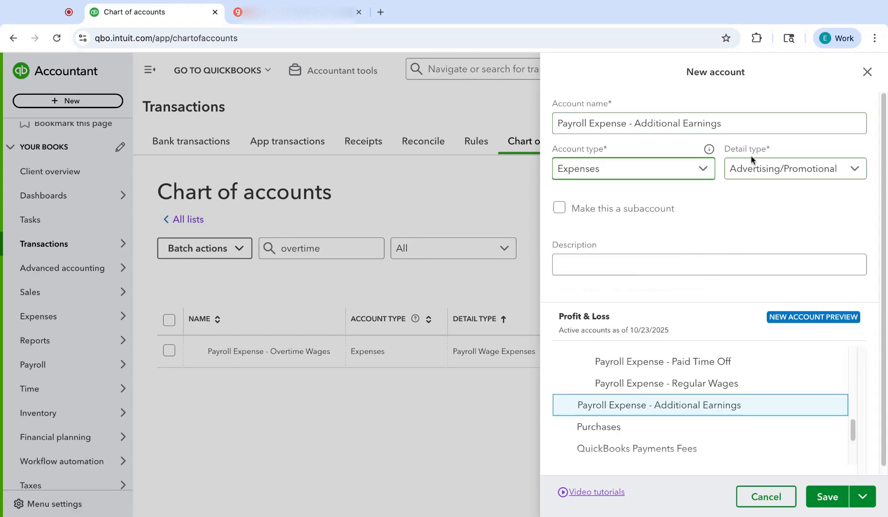
click(785, 168)
scroll(738, 219, down, 15)
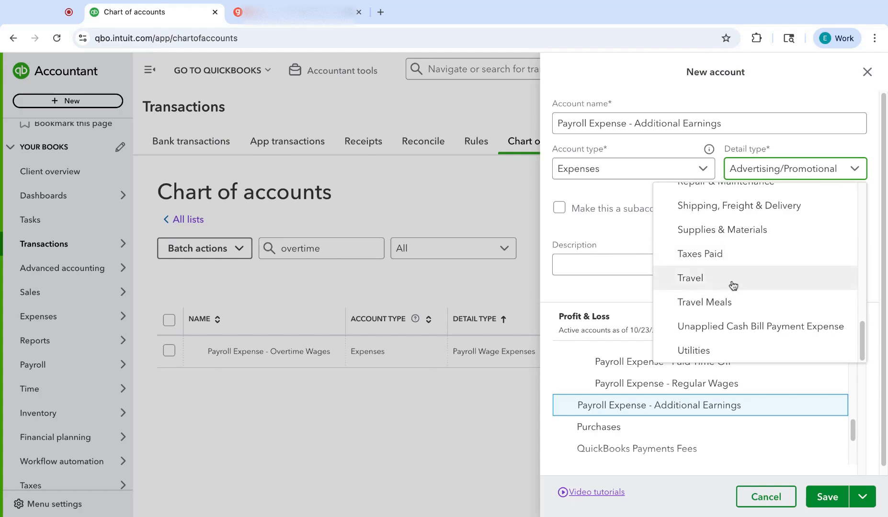
scroll(737, 273, up, 1)
scroll(733, 216, up, 3)
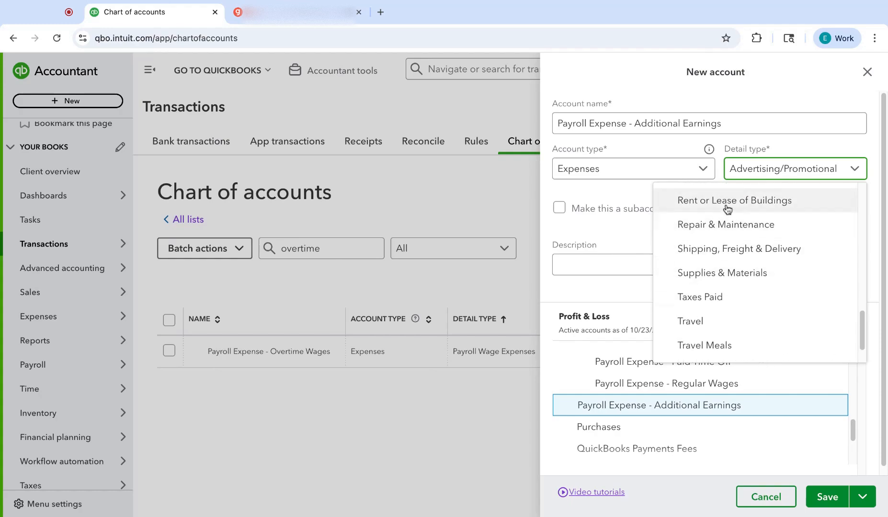
scroll(730, 211, up, 2)
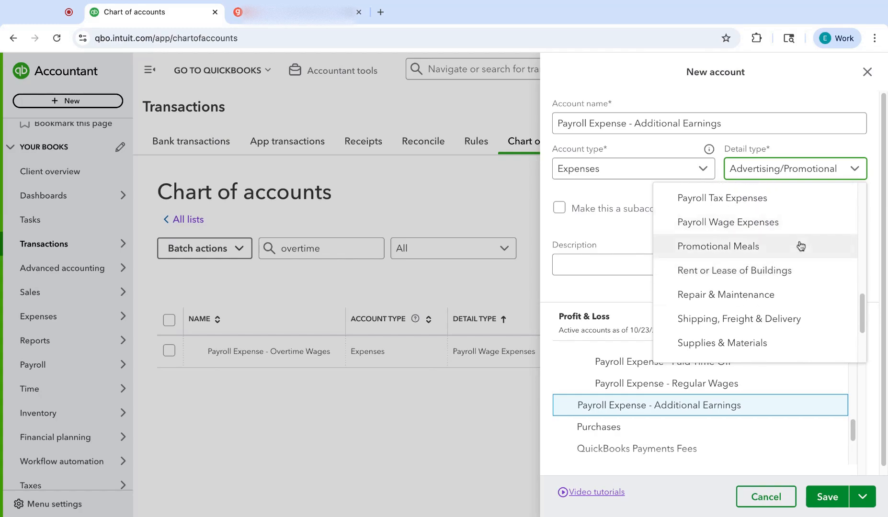
click(744, 202)
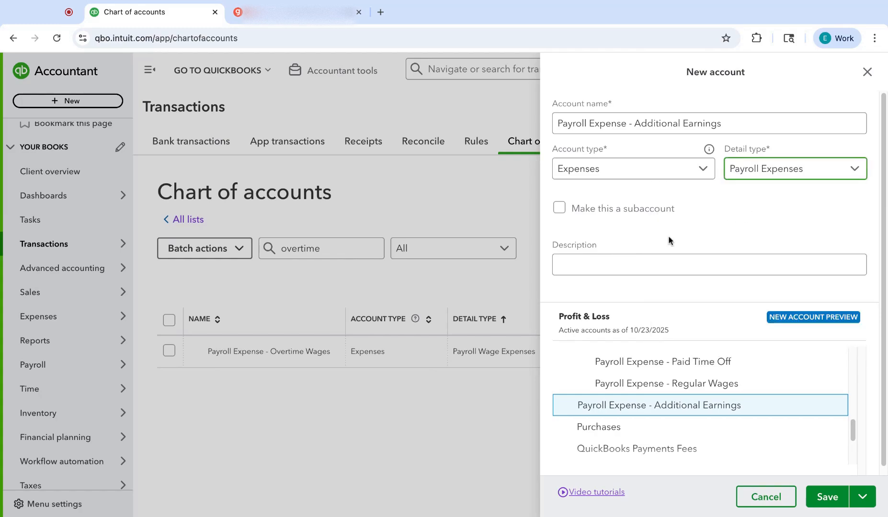
Step: Make the Additional Earnings account a subaccount of Payroll Expense
click(559, 208)
click(589, 253)
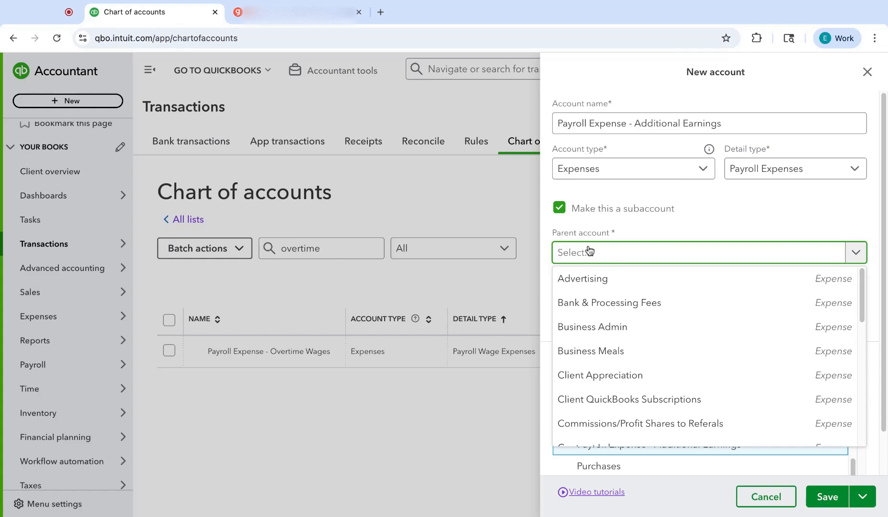
text(payroll)
click(606, 277)
Step: Describe the Additional Earnings account as "Bonuses, commissions, paycheck tips, etc." and save it
click(601, 301)
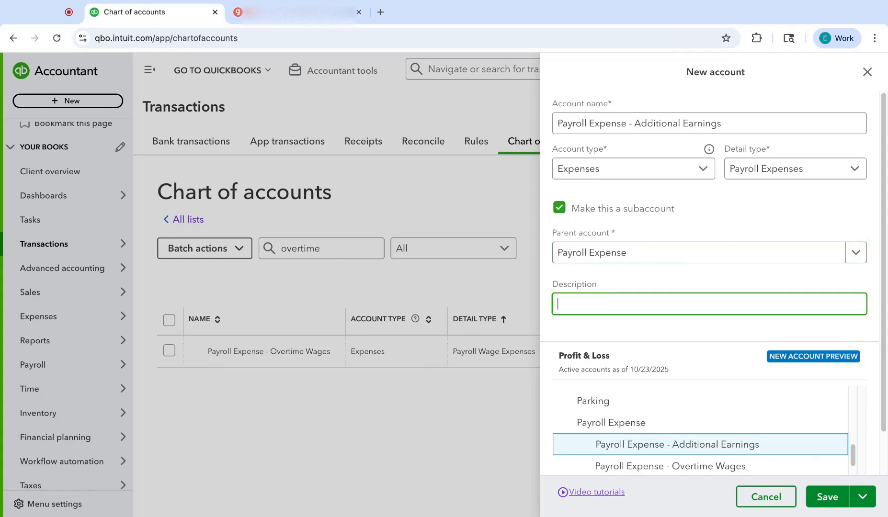
text(Bonuses, commissions, payd)
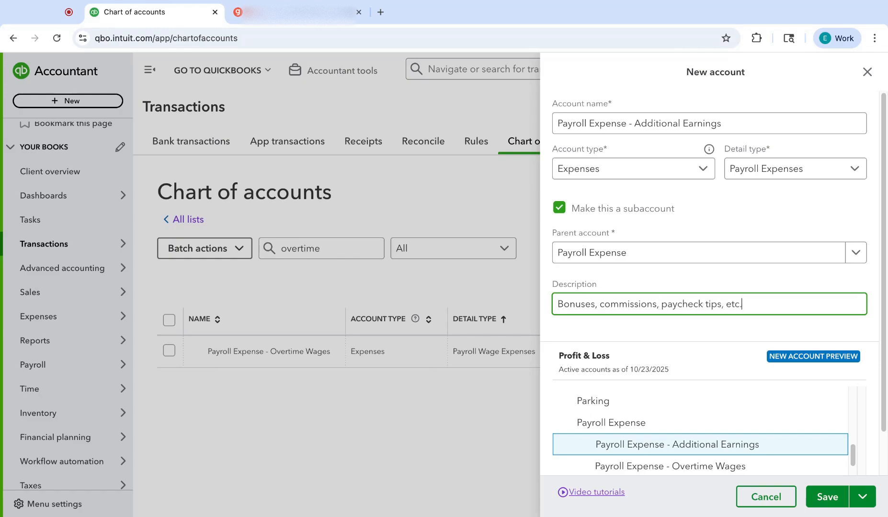
click(825, 497)
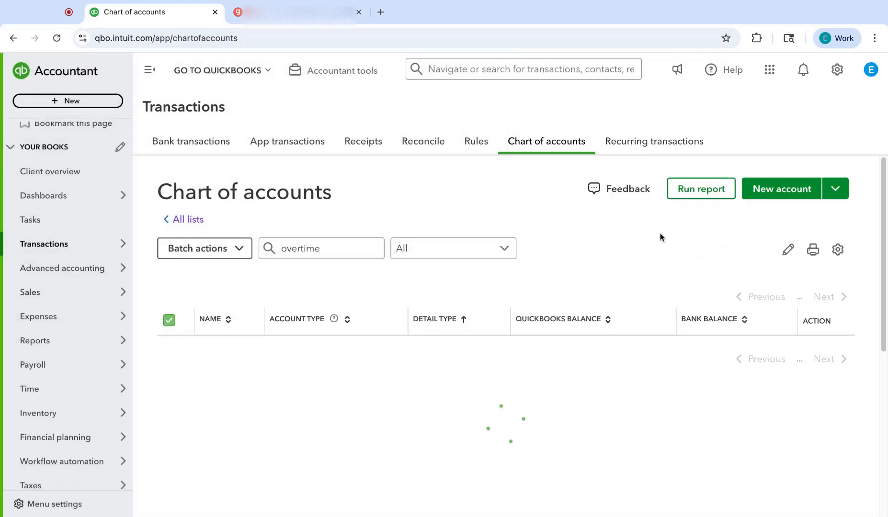
Step: Start another new account named "Payroll Expense - Reimbursements"
click(783, 194)
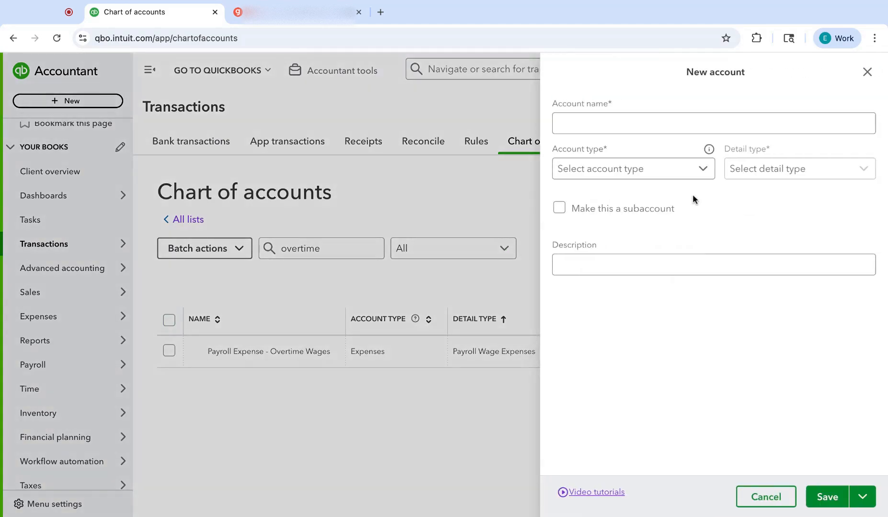
click(682, 123)
text(Payroll Expense - )
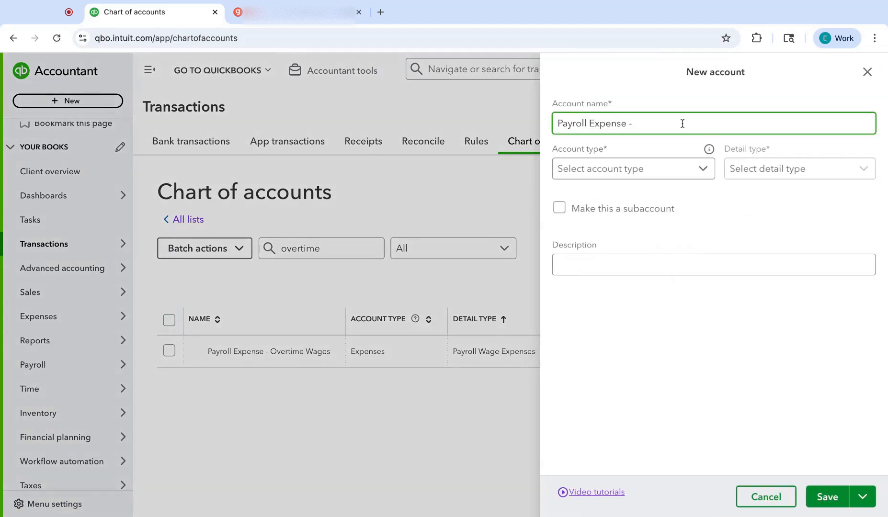
text(Reimbursements)
Step: Set the Reimbursements account's type to Expenses and its detail type to Payroll Expenses
click(630, 169)
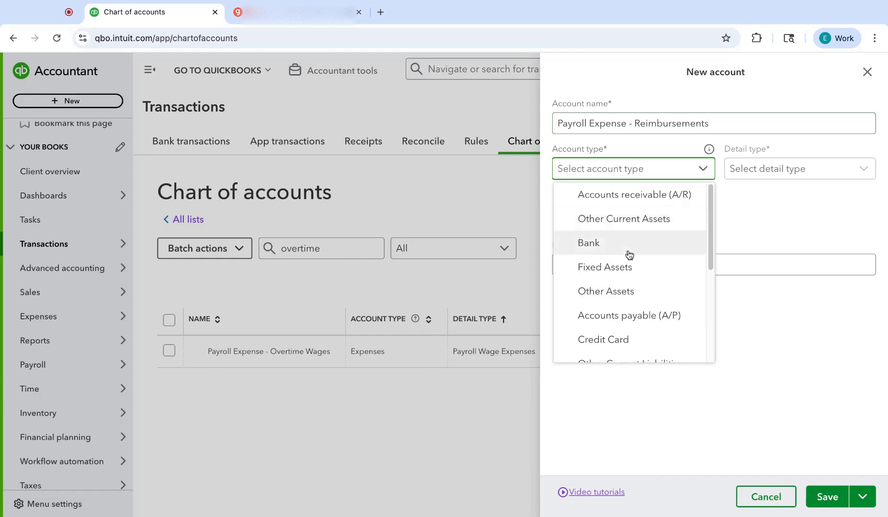
scroll(626, 255, down, 4)
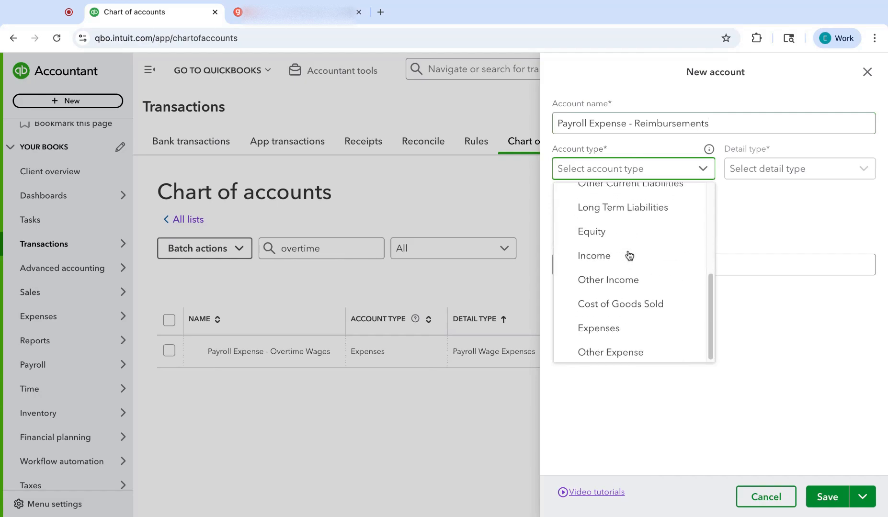
click(606, 325)
click(749, 173)
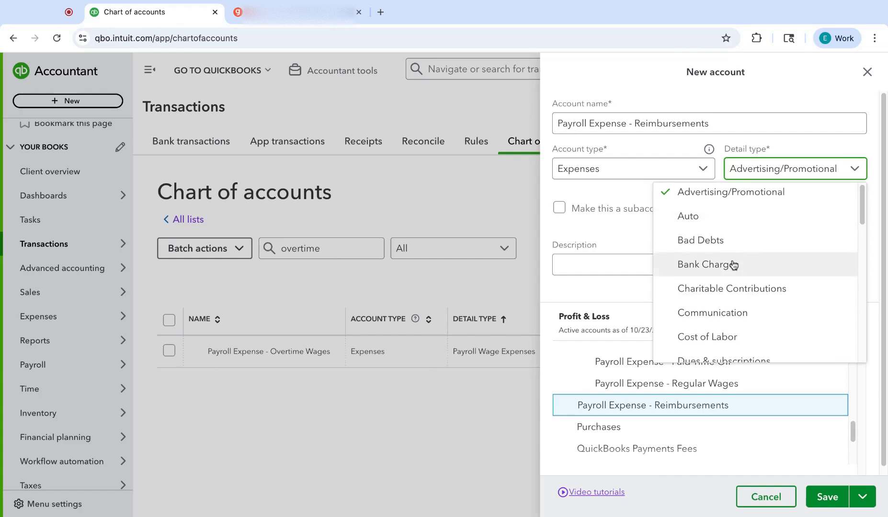
scroll(733, 265, down, 3)
scroll(735, 266, down, 5)
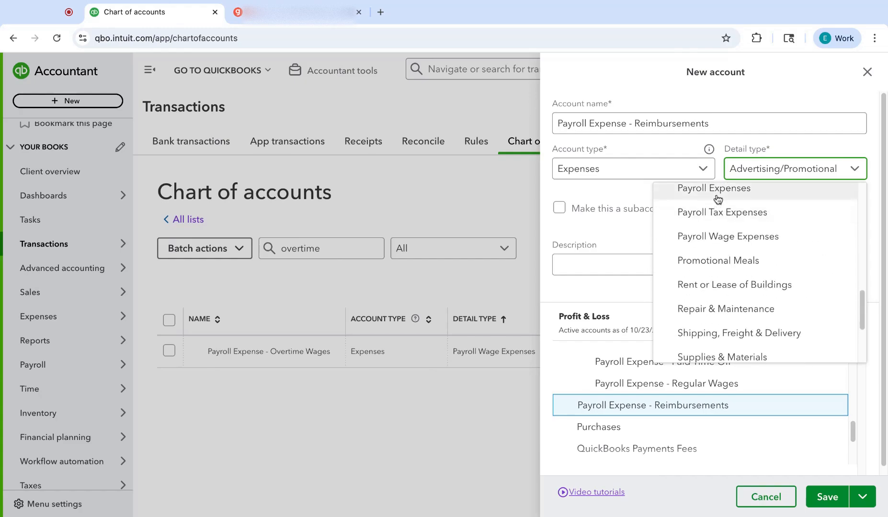
click(717, 197)
Step: Make the Reimbursements account a subaccount of Payroll Expense
click(559, 208)
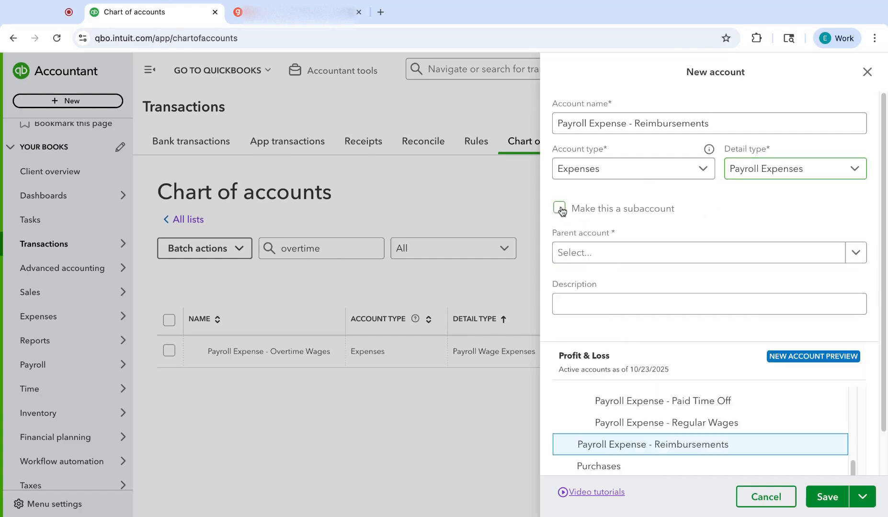
click(570, 259)
text(payroll)
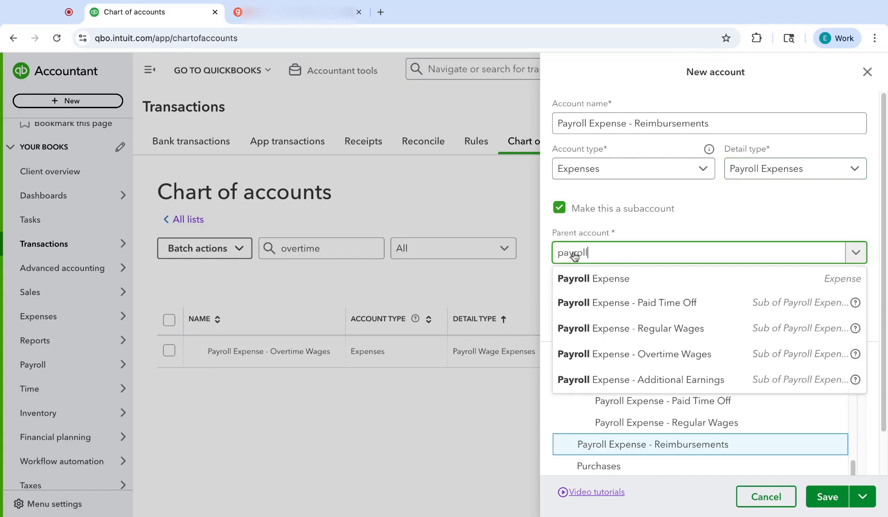
click(589, 278)
Step: Describe the Reimbursements account as reimbursements for business expenses paid personally, and save the account
click(594, 298)
text(Re)
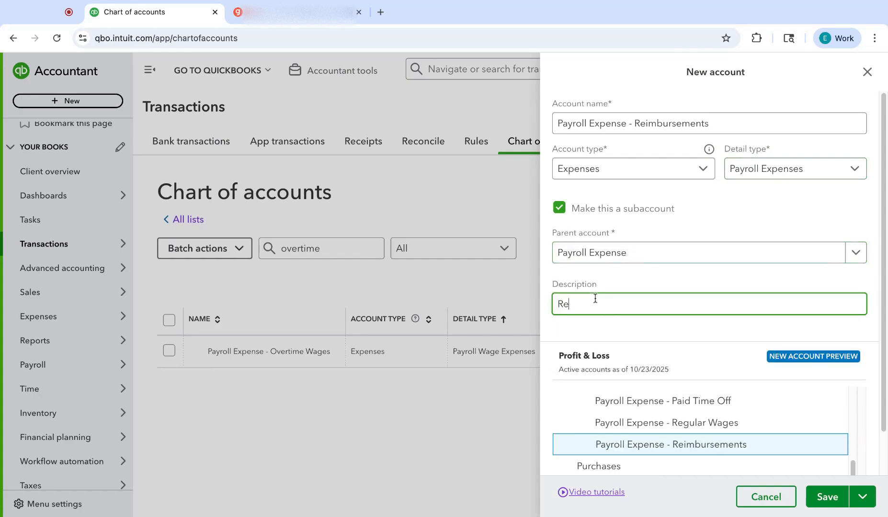
text(imbursements for busines)
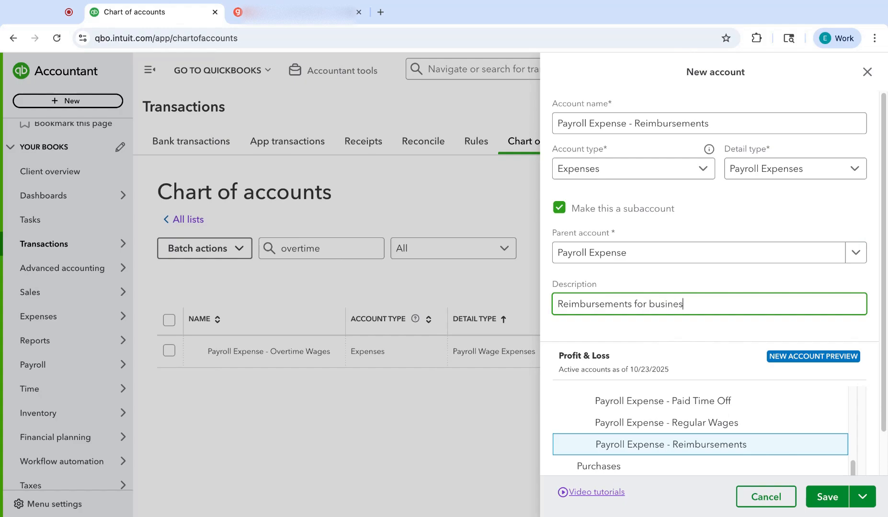
text(s expenses paid personally)
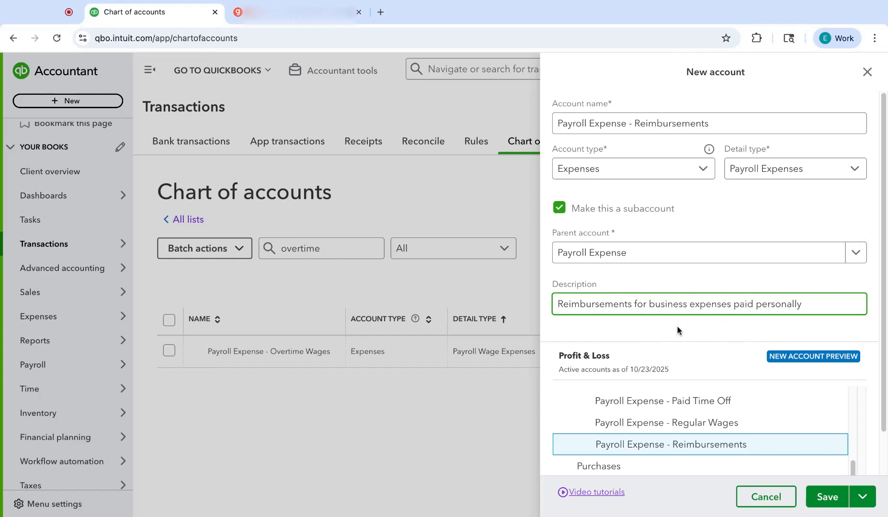
click(814, 498)
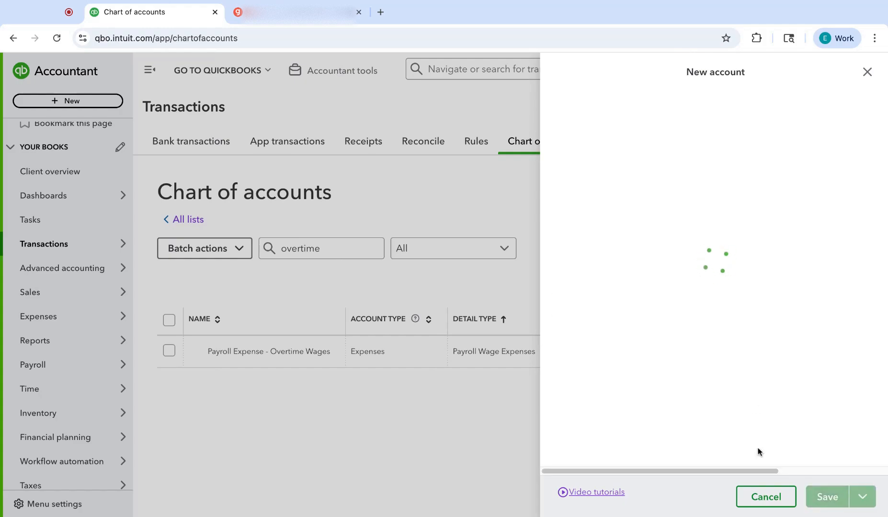
Step: Start another new account named "Payroll Expense - Employer Tax Expense"
click(790, 189)
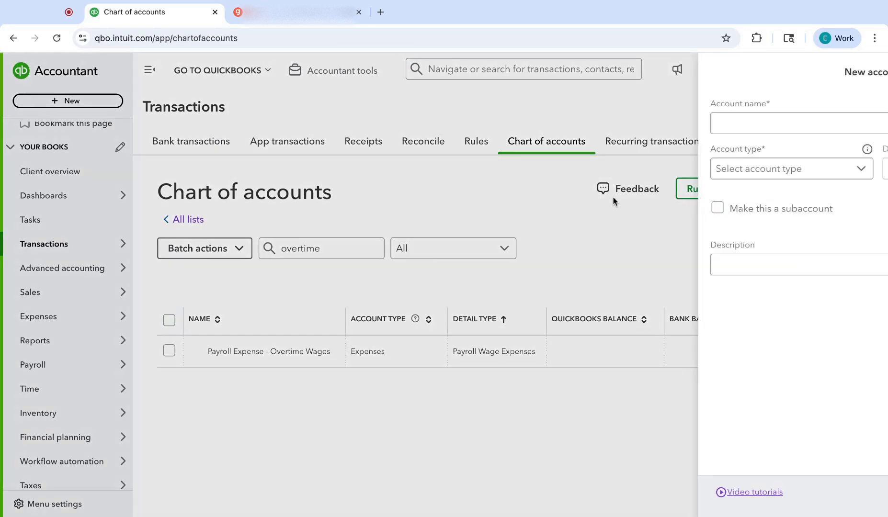
click(600, 125)
text(Payroll Expense - Employer Tax Expense)
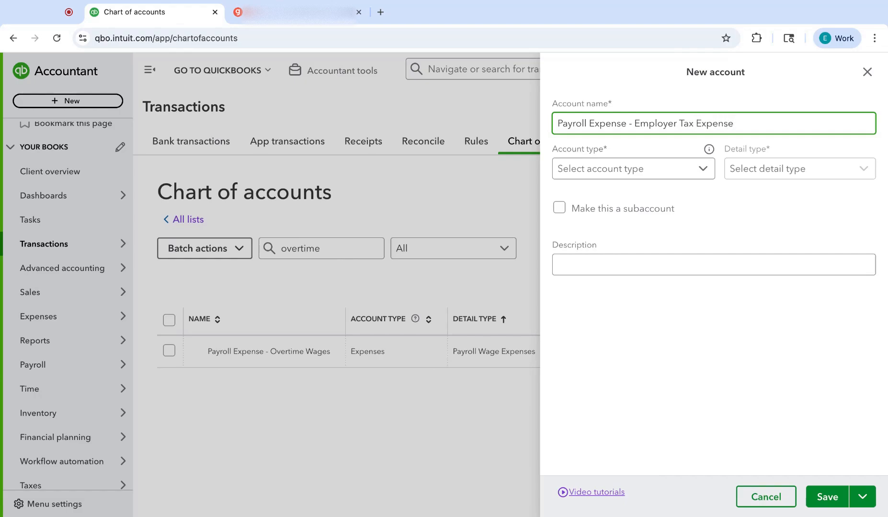
Step: Set the Employer Tax Expense account's type to Expenses and its detail type to Payroll Tax Expenses
click(651, 172)
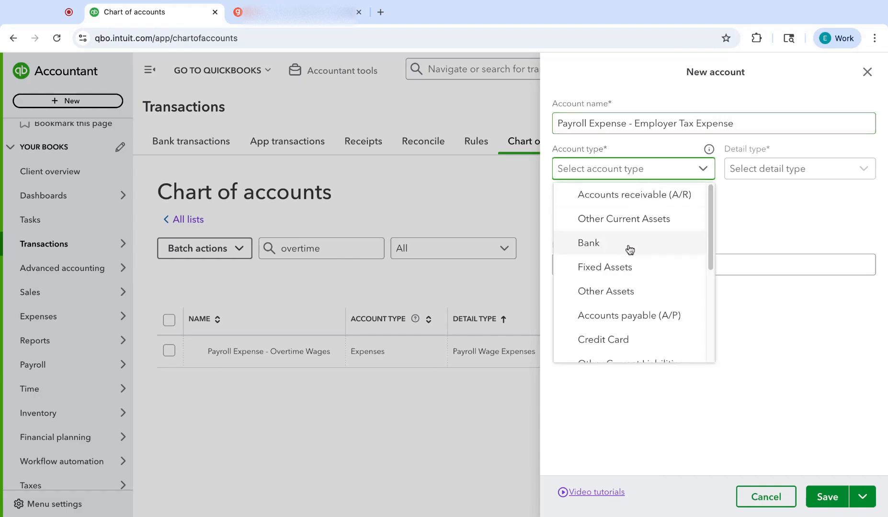
scroll(628, 250, down, 3)
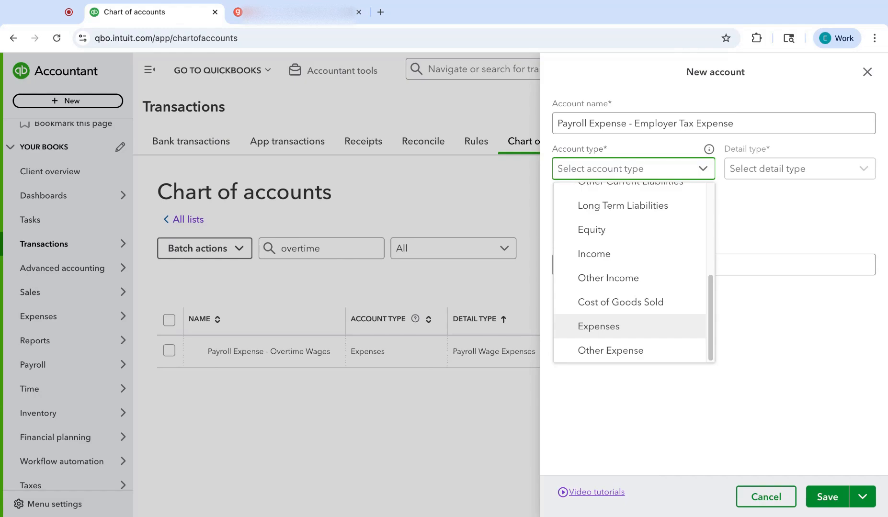
click(598, 326)
click(733, 170)
scroll(736, 288, down, 3)
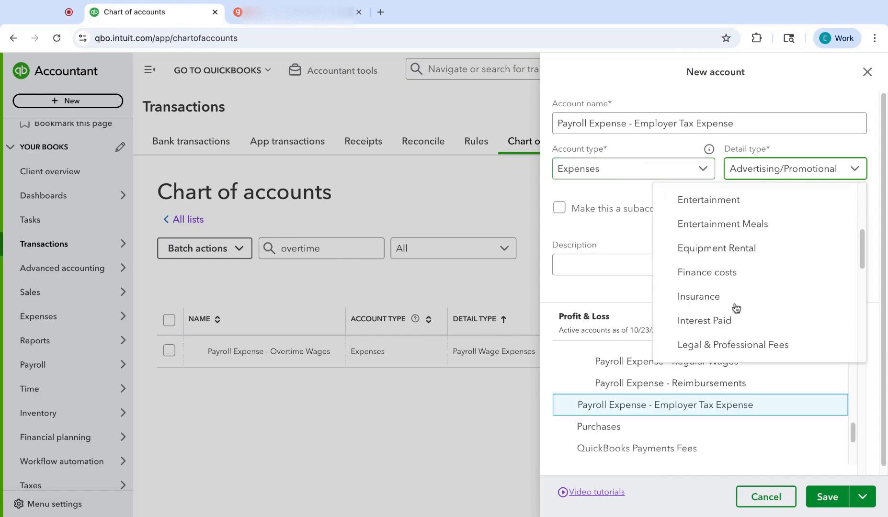
scroll(735, 307, down, 8)
click(749, 223)
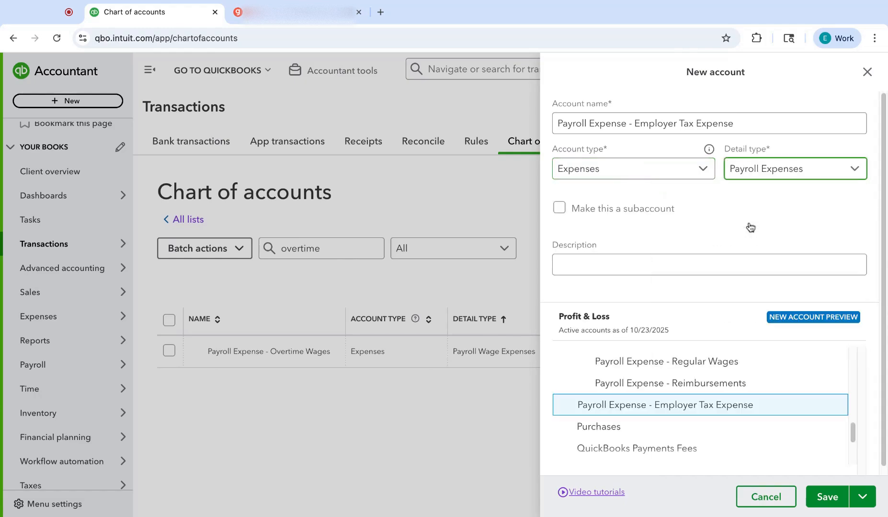
click(767, 172)
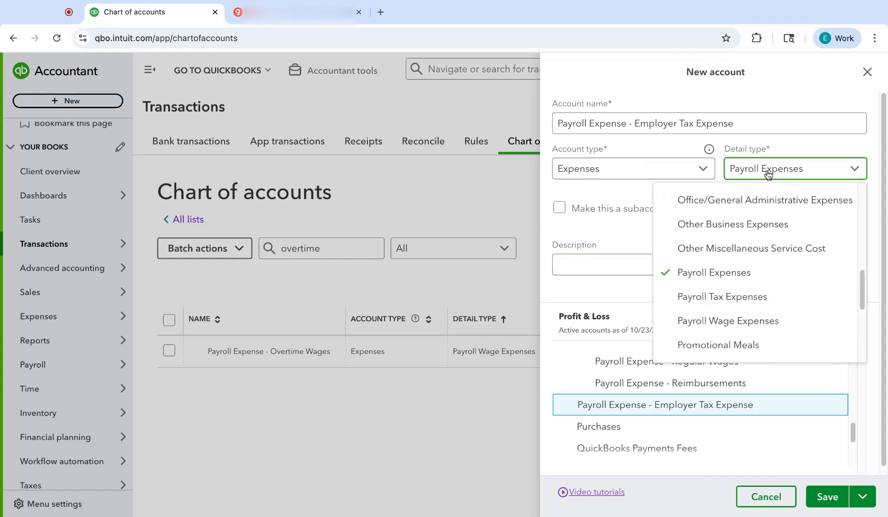
click(722, 297)
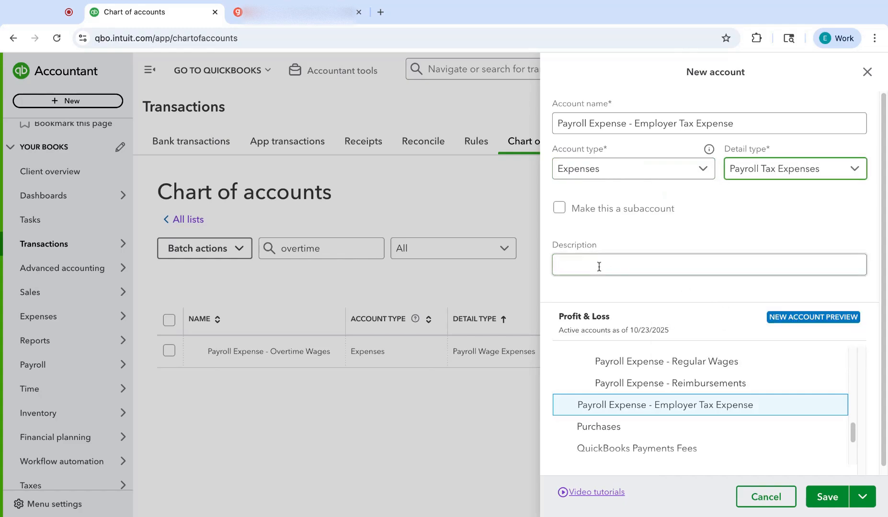
Step: Make the Employer Tax Expense account a subaccount of Payroll Expense
click(560, 209)
click(579, 259)
text(payro)
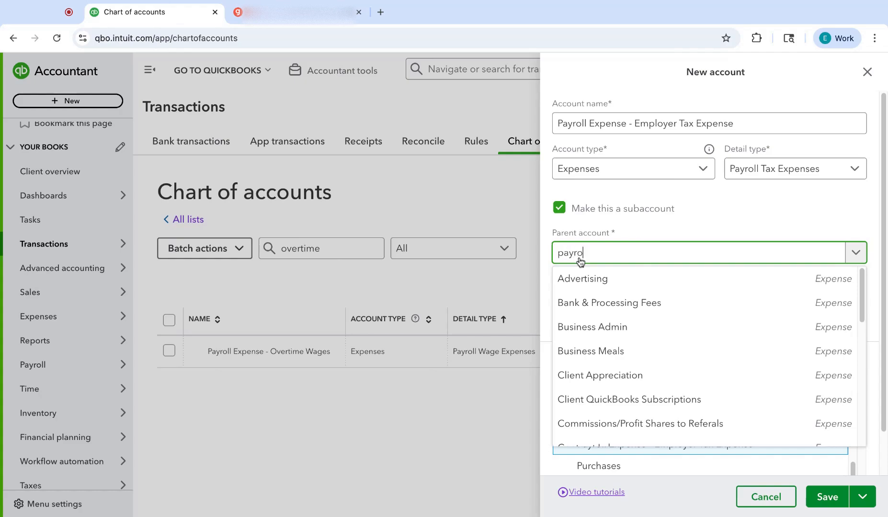
text(ll)
click(618, 286)
Step: Enter a description beginning with "Employer" for the Employer Tax Expense account and save the account
click(617, 310)
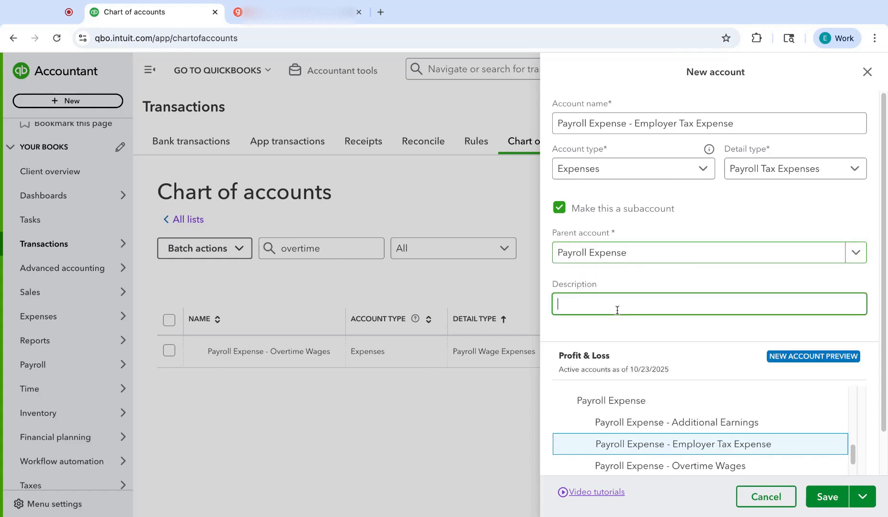
text(Empl)
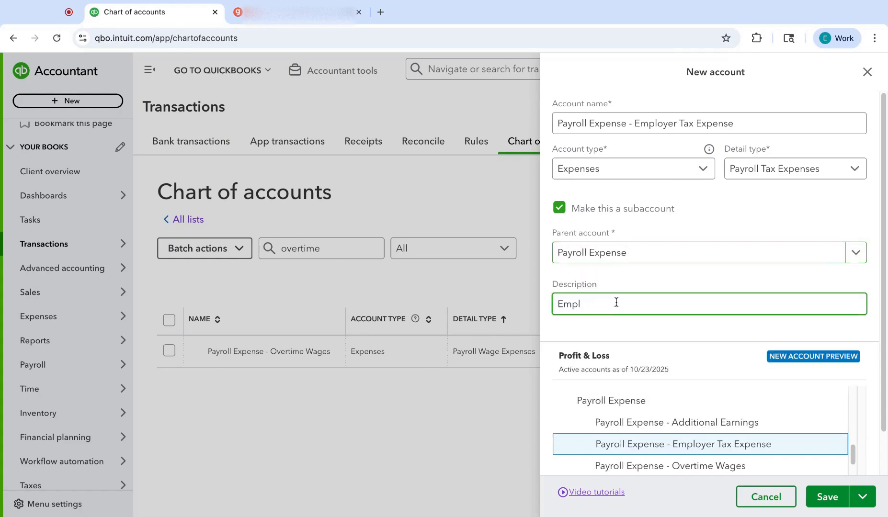
text(oyer tax cost)
click(814, 498)
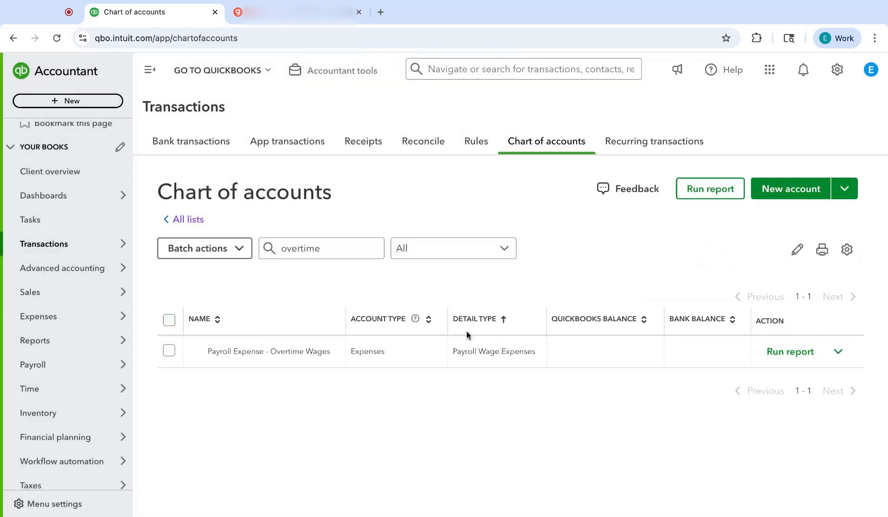
Step: Filter the chart of accounts by "contract" to look for a contract labor account
click(308, 247)
double_click(309, 246)
text(contract)
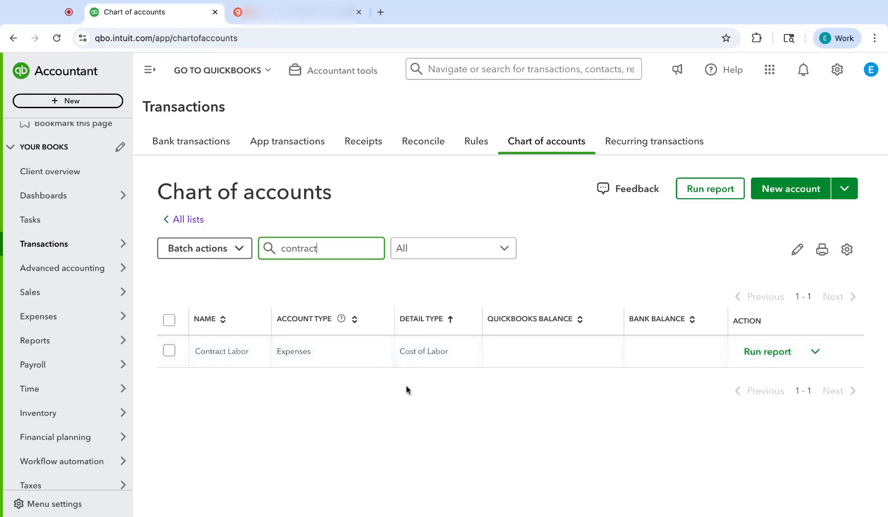
Step: Open the Profit and Loss report from the standard reports
mouse_move(93, 345)
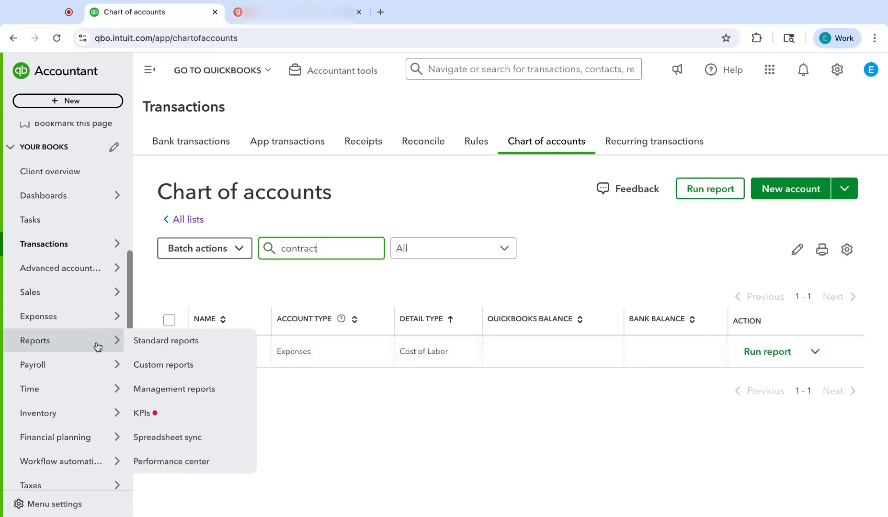
click(152, 344)
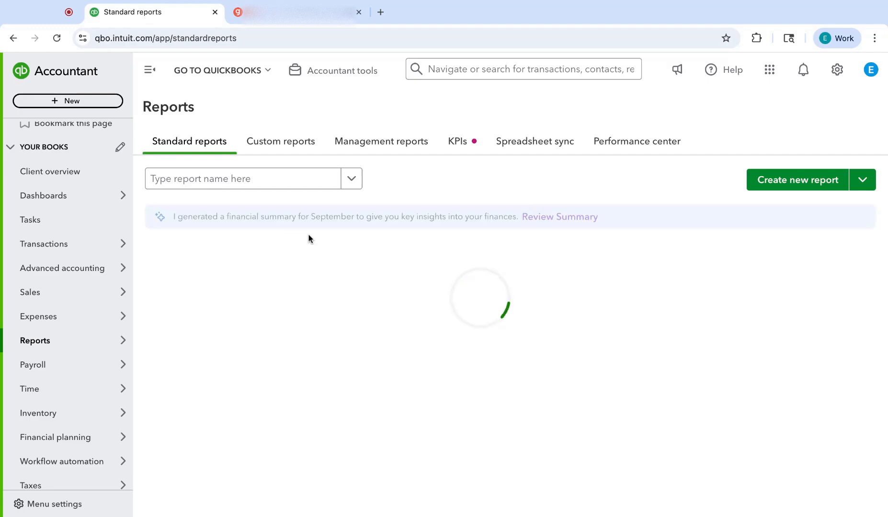
click(208, 324)
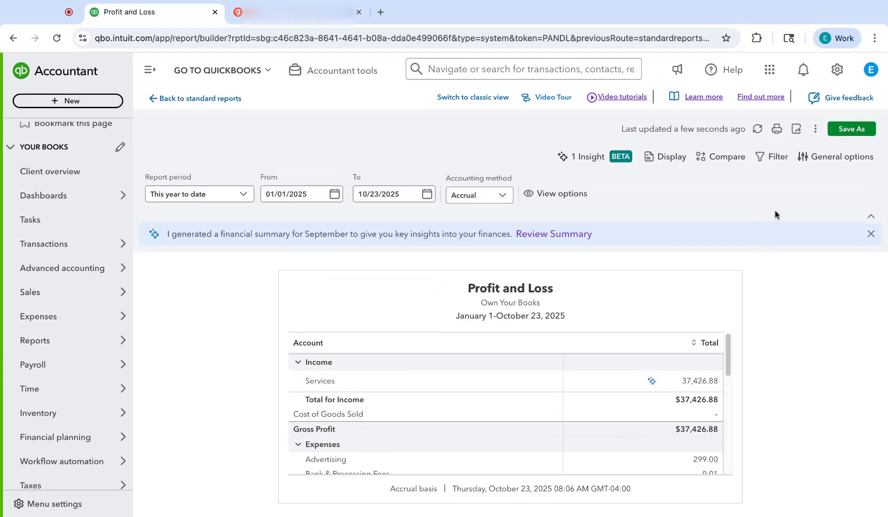
Step: Set the Profit and Loss report's general options to show all rows and all columns
click(824, 157)
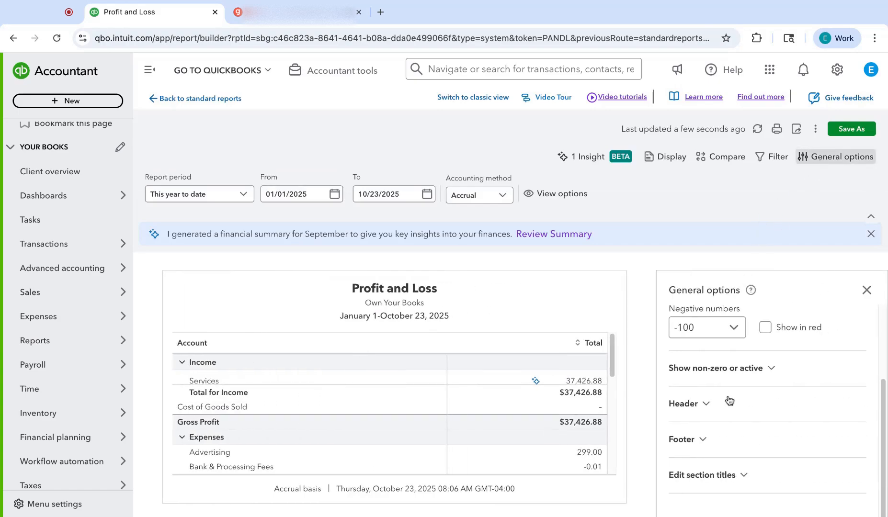
click(712, 369)
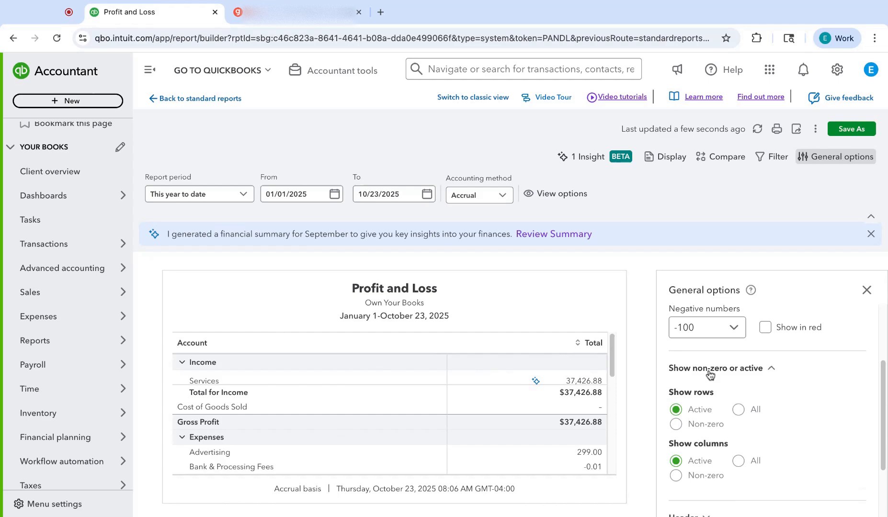
click(738, 409)
click(737, 461)
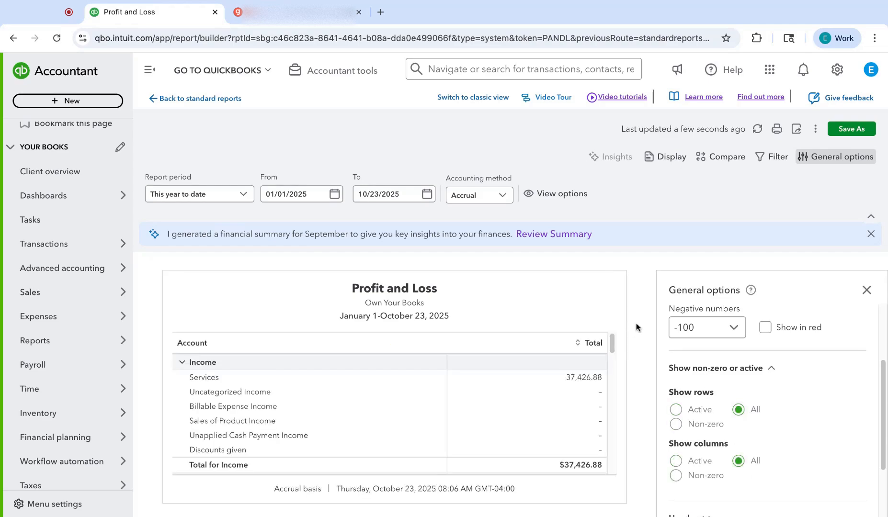
click(874, 293)
Step: Collapse the deleted Payroll Expense group in the report and examine the active Payroll Expense account with its subaccounts
scroll(570, 378, down, 10)
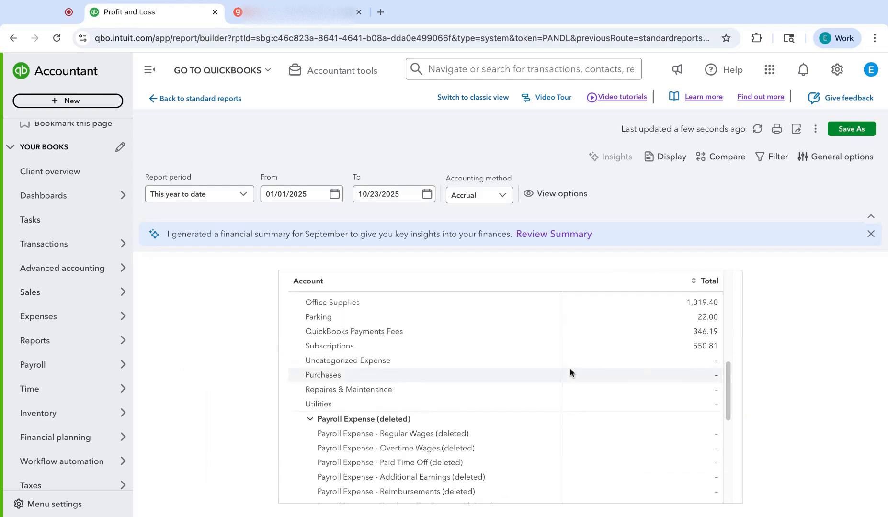
scroll(326, 357, down, 1)
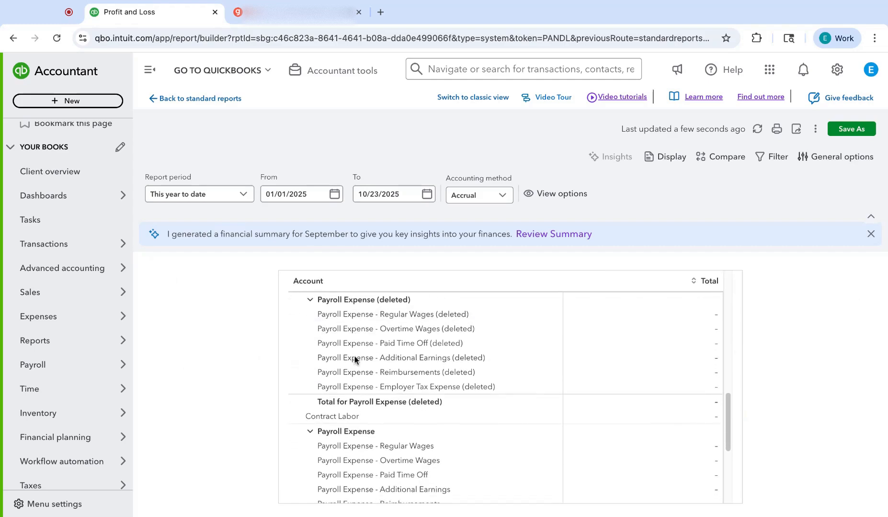
click(311, 302)
scroll(423, 336, down, 1)
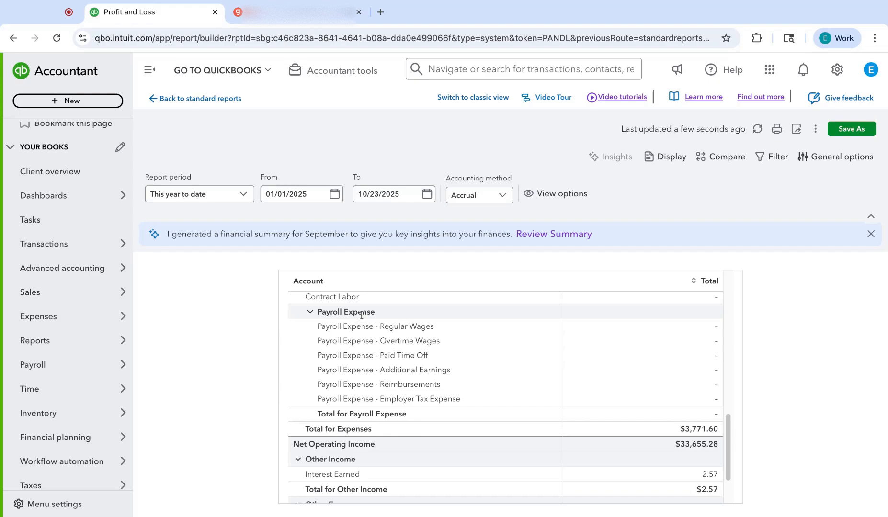
Step: Return to the chart of accounts and clear its name filter
mouse_move(85, 341)
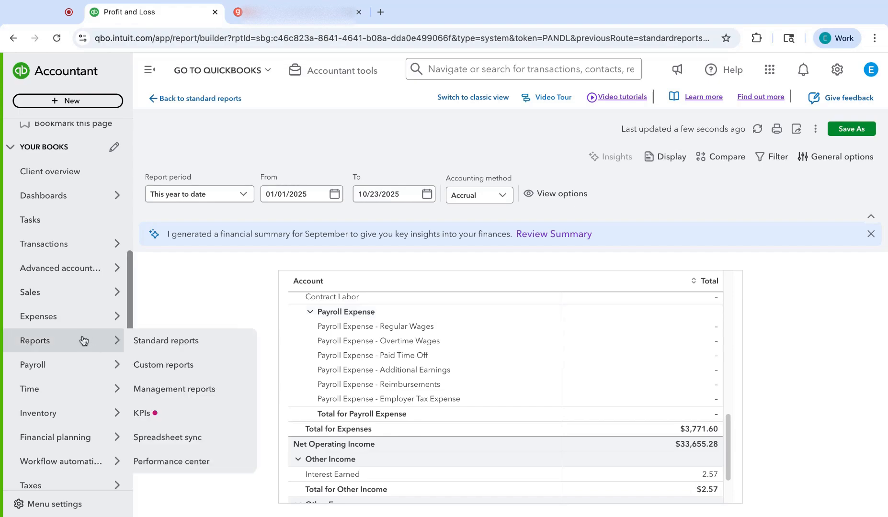
mouse_move(72, 243)
click(168, 367)
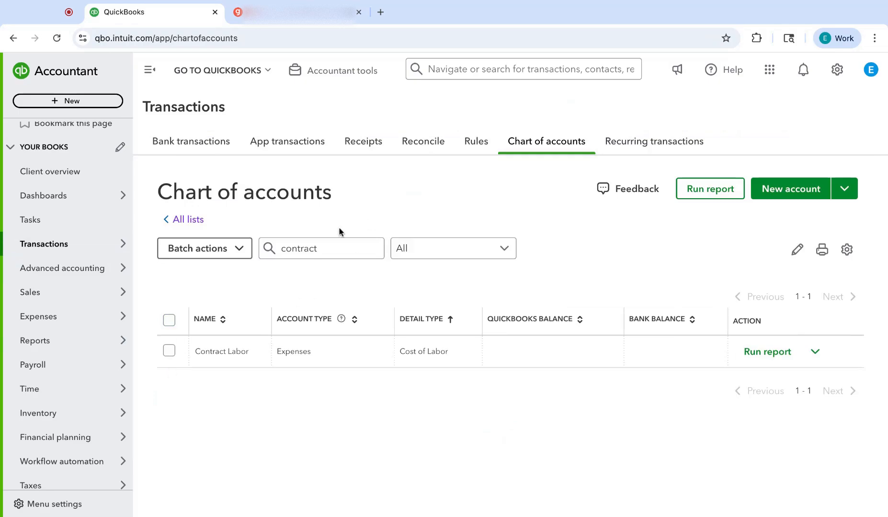
double_click(310, 245)
key(BackSpace)
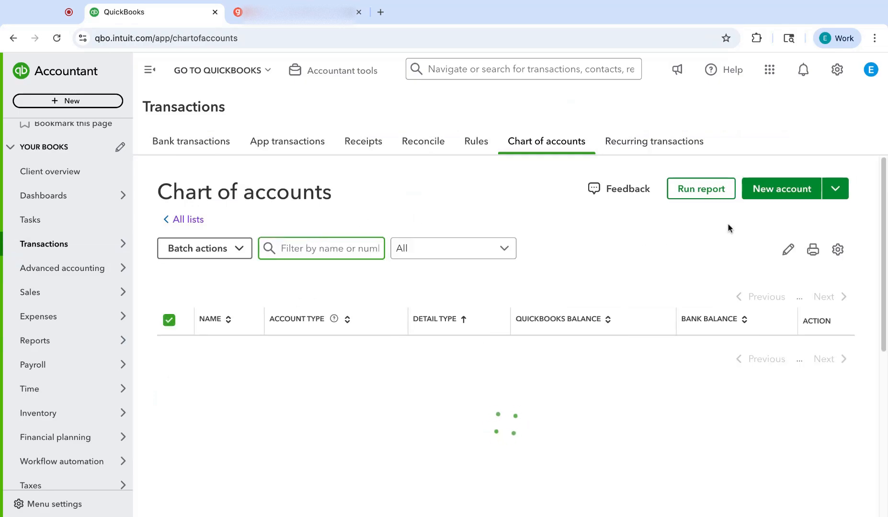
Step: Start a new account named "Gusto Adjustments (Taxes Receivable)"
scroll(768, 189, down, 1)
click(770, 180)
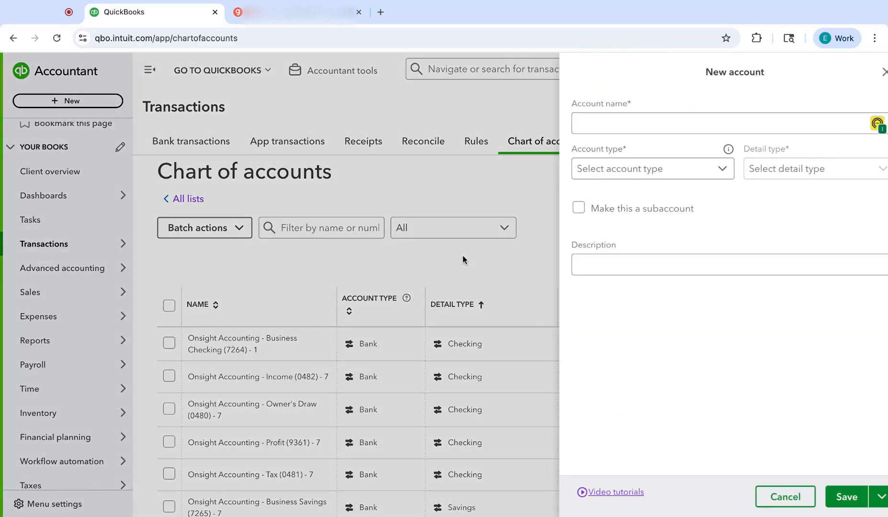
click(592, 117)
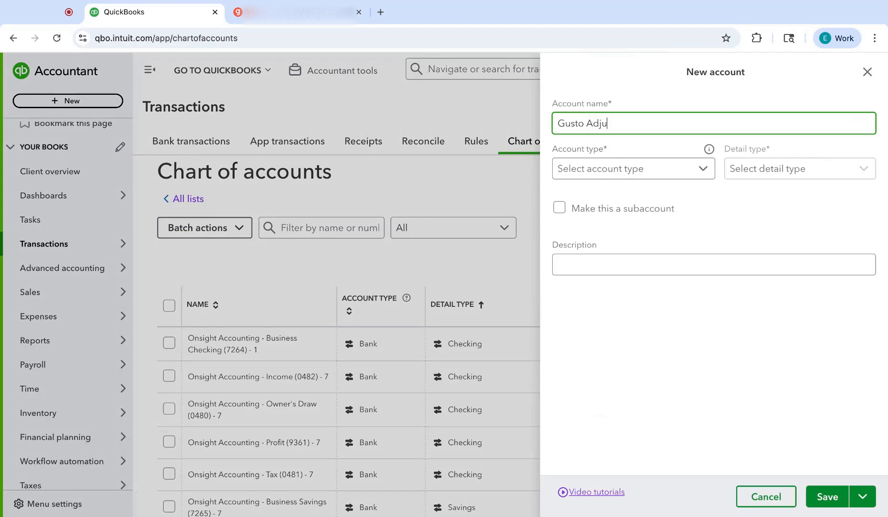
text(Gusto Adjustments (Taxes Receivable))
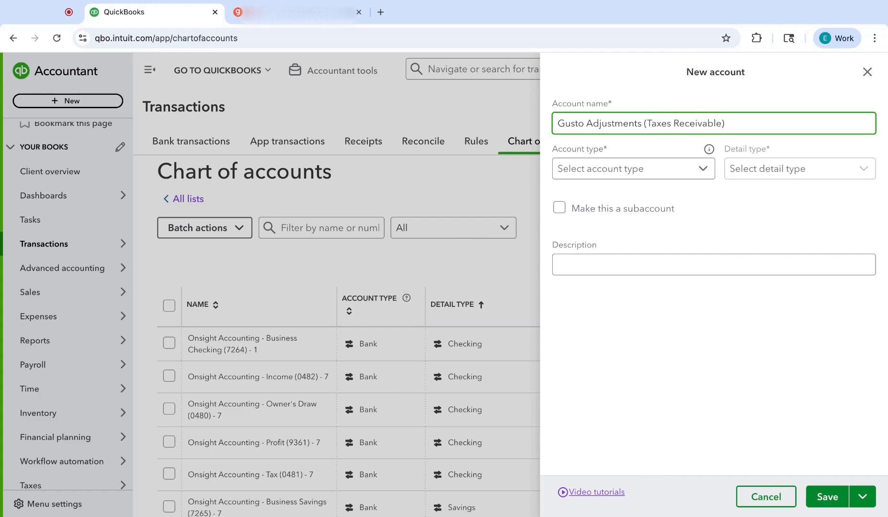
Step: Set both the account type and the detail type of the Gusto Adjustments account to Other Current Assets
click(623, 171)
click(616, 218)
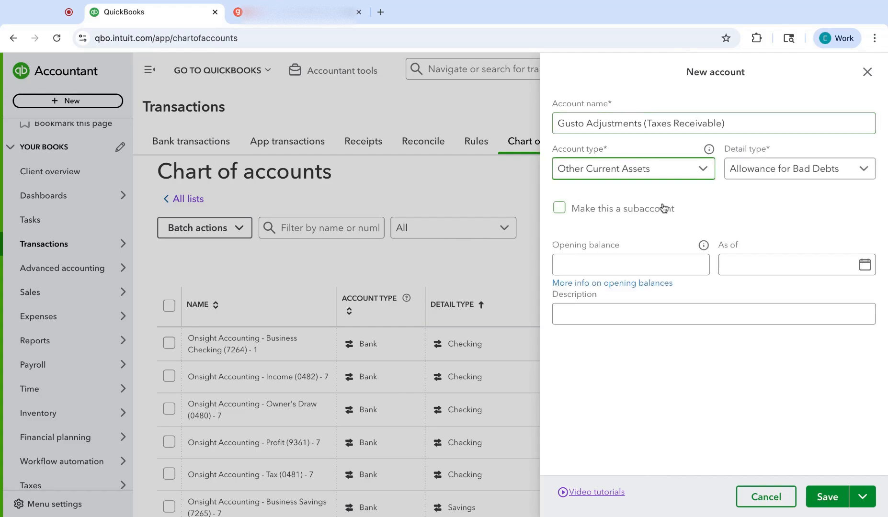
click(750, 173)
scroll(755, 249, down, 3)
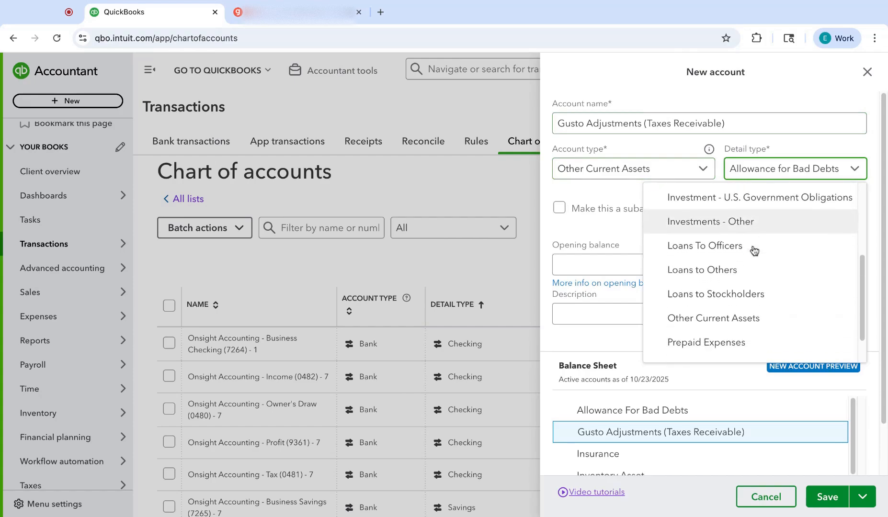
click(678, 318)
Step: Describe the Gusto Adjustments (Taxes Receivable) account as "Amounts owed back from payroll taxes overpaid" and save it
click(582, 310)
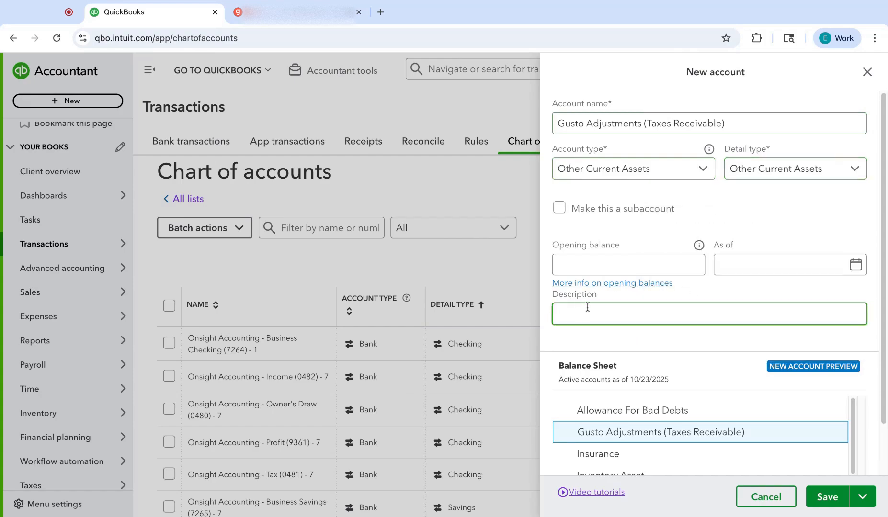
text(Amounts owed back from payroll ta)
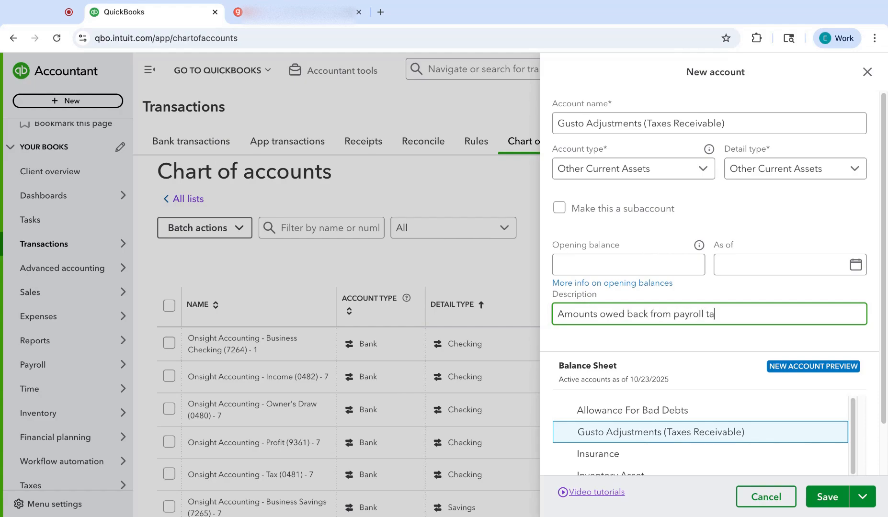
text(xes overpaid)
triple_click(778, 321)
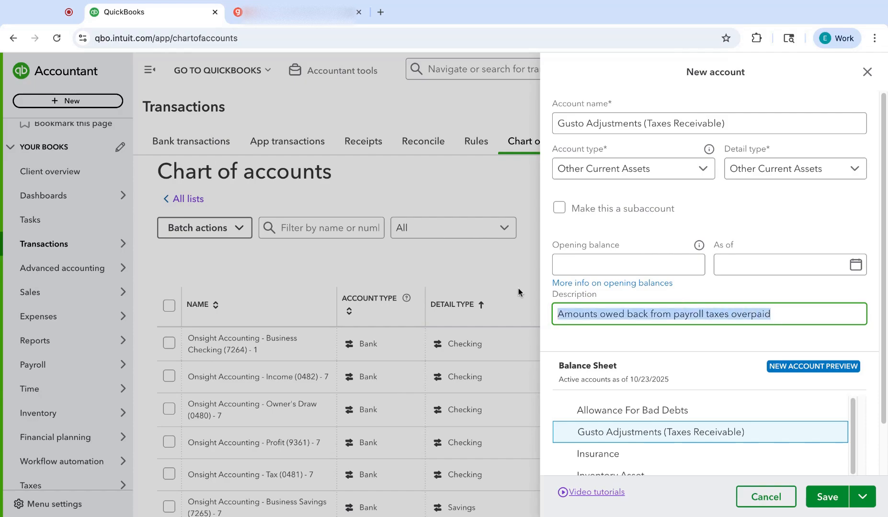
click(827, 497)
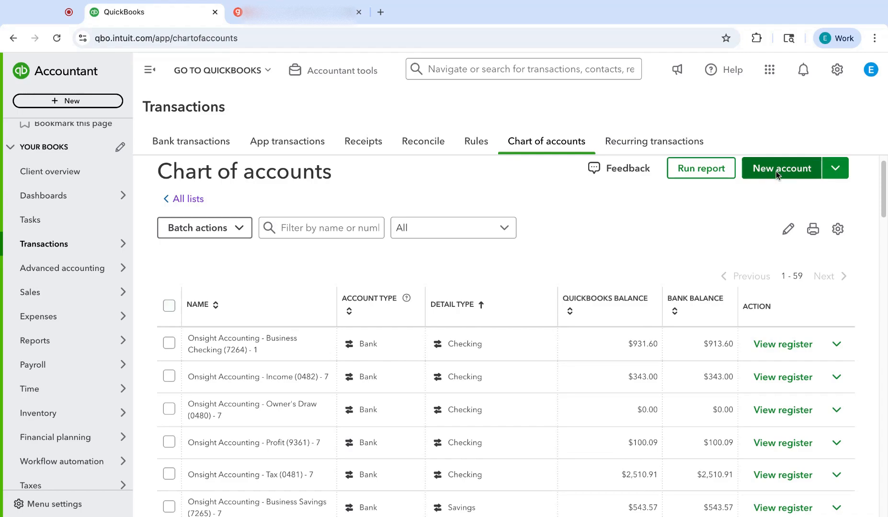
Step: Start another new account named "Gusto Adjustments (Taxes Payable)"
click(780, 169)
click(632, 121)
text(Gusto Adjustments (Taxes Payable)
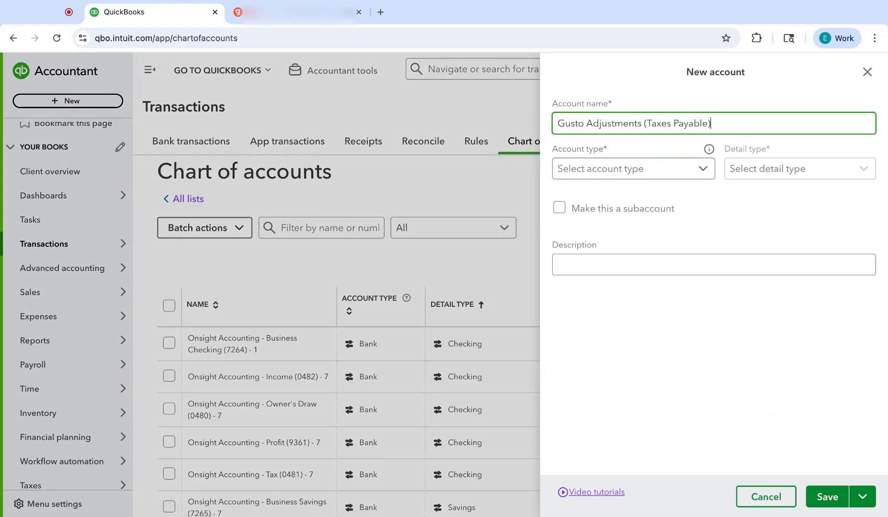
Step: Set the Taxes Payable account's type to Other Current Liabilities and its detail type to Payroll Tax Payable
click(622, 170)
scroll(626, 261, down, 2)
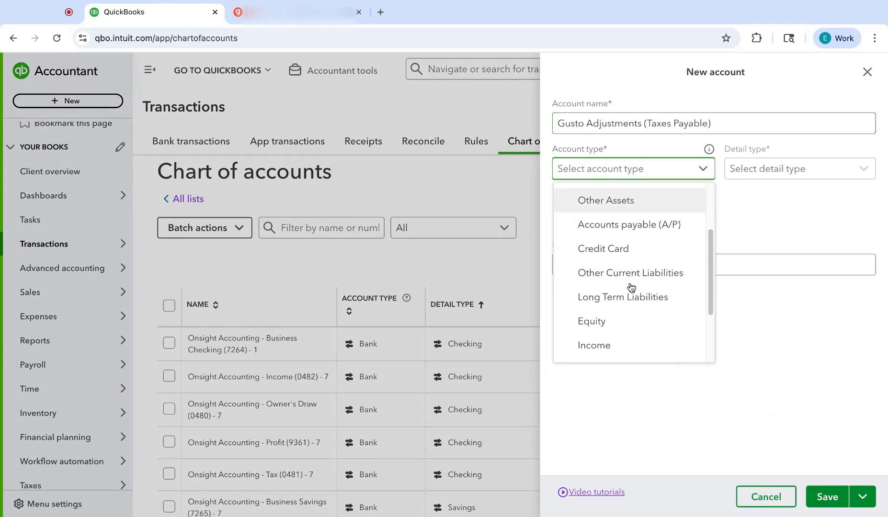
click(631, 272)
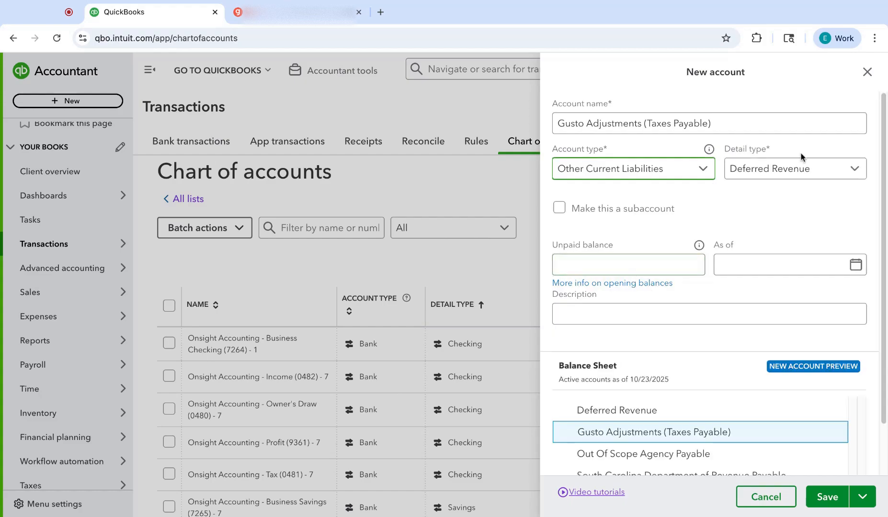
click(791, 177)
scroll(760, 263, down, 2)
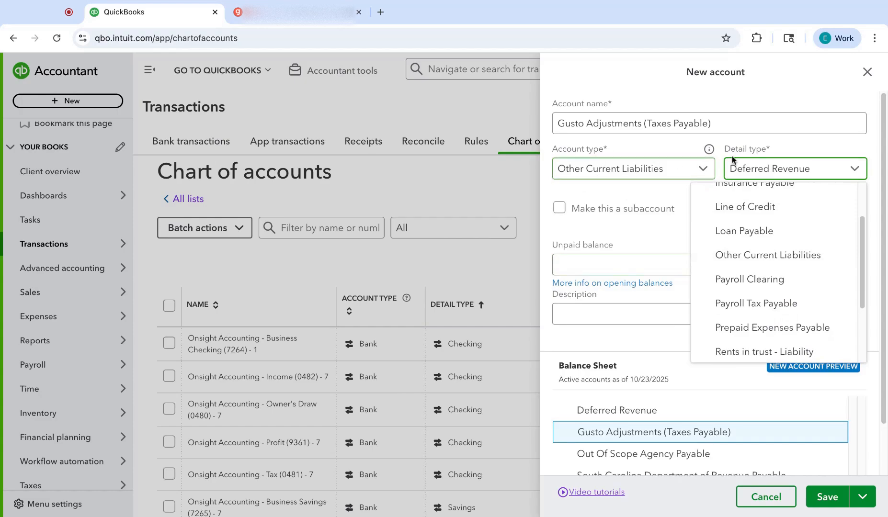
click(776, 305)
Step: Describe the Gusto Adjustments (Taxes Payable) account as "Payroll taxes owed" and save it
click(744, 320)
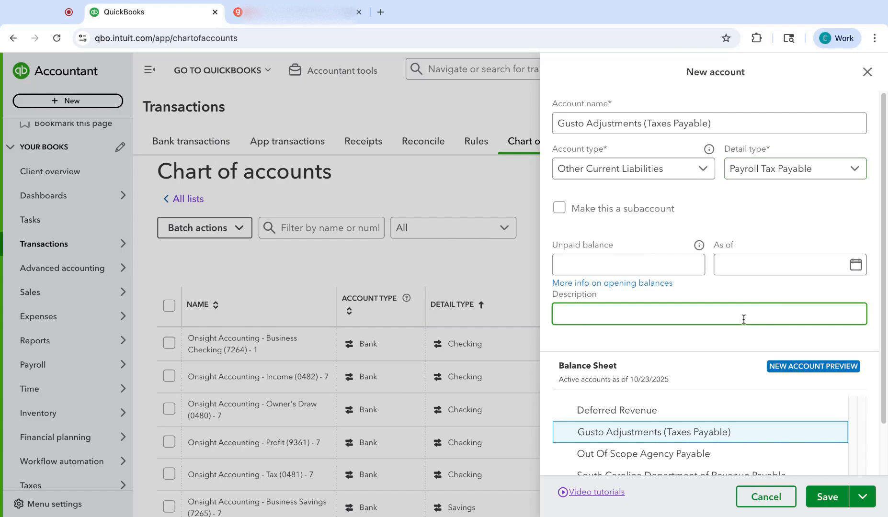
text(Taxes)
key(ctrl+a)
text(Payro)
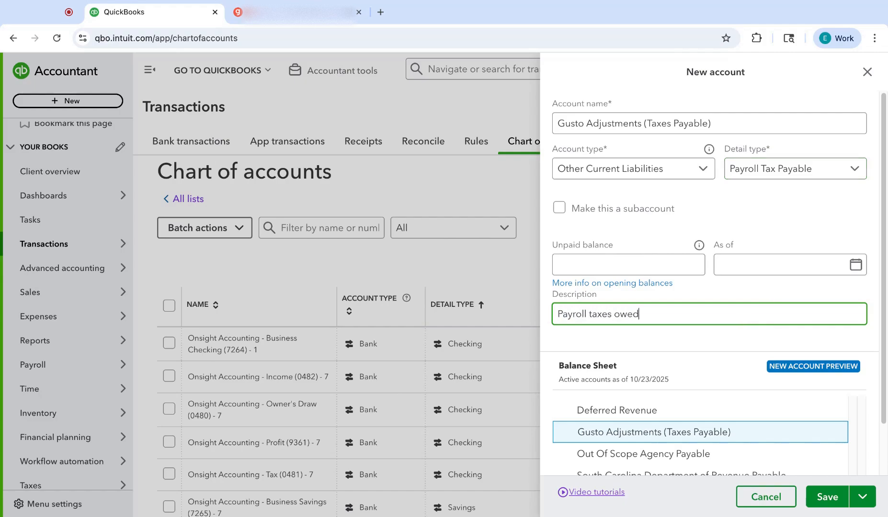
click(827, 497)
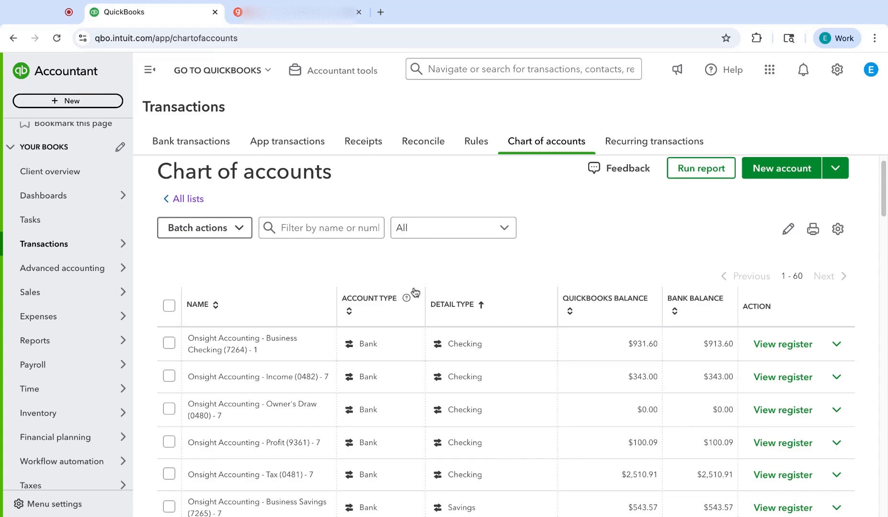
Step: Open the Balance Sheet from the standard reports
mouse_move(60, 339)
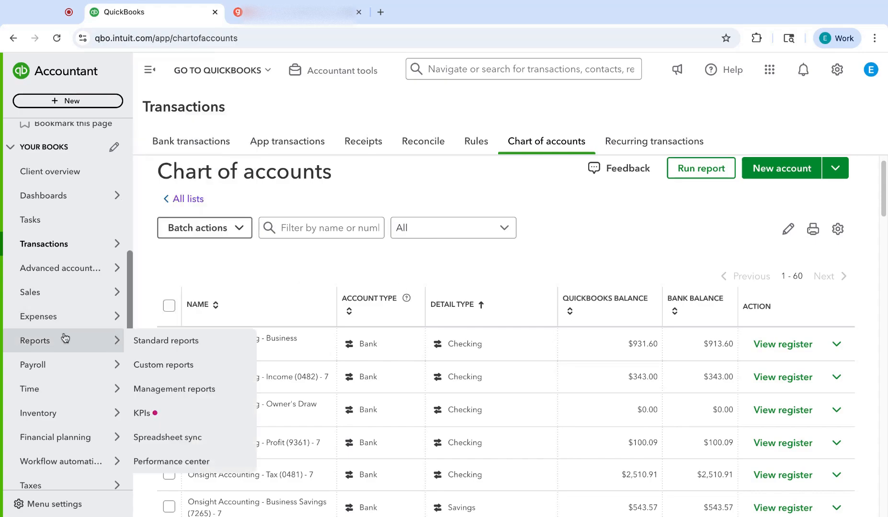
click(166, 345)
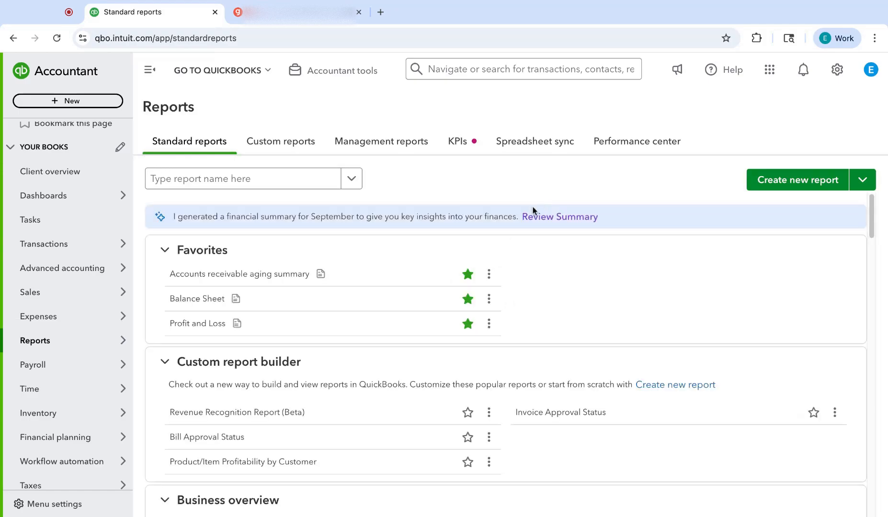
click(233, 298)
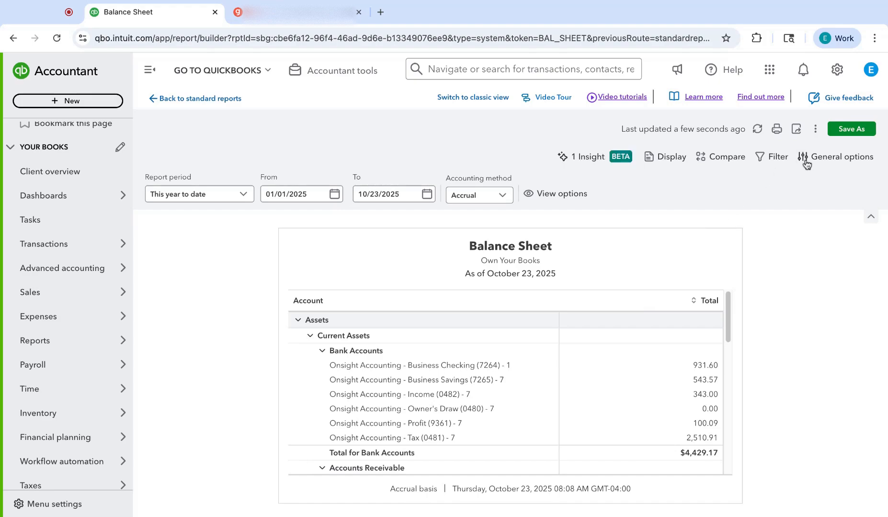
Step: Show all rows and columns in the Balance Sheet and check for the receivable and payable Gusto Adjustments accounts
click(804, 157)
click(715, 369)
click(738, 410)
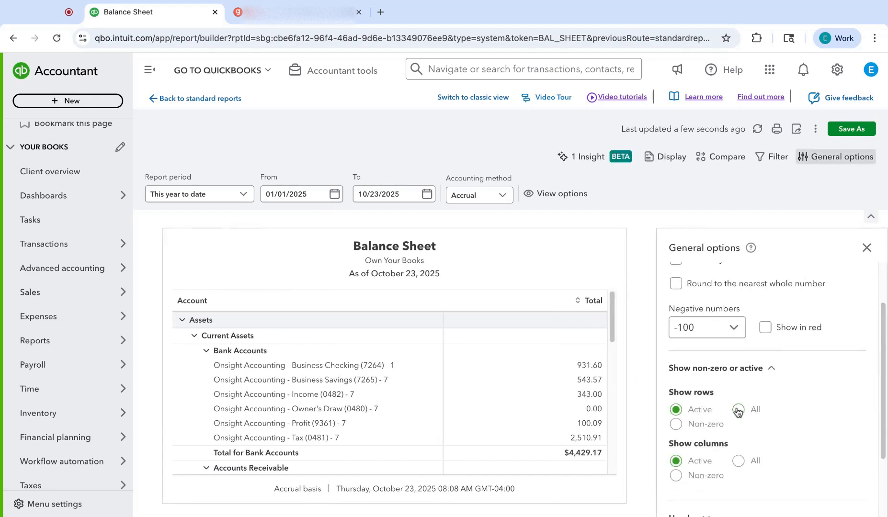
click(867, 248)
scroll(644, 369, down, 5)
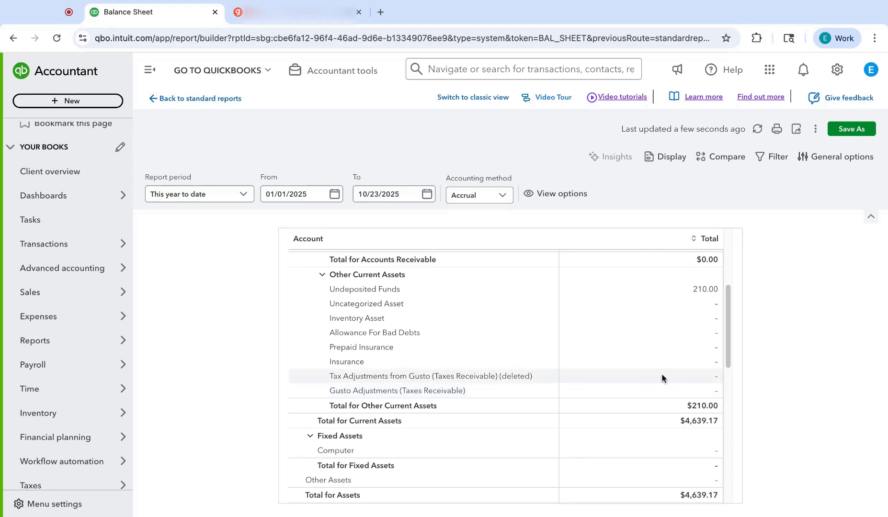
scroll(594, 350, down, 2)
scroll(593, 350, down, 5)
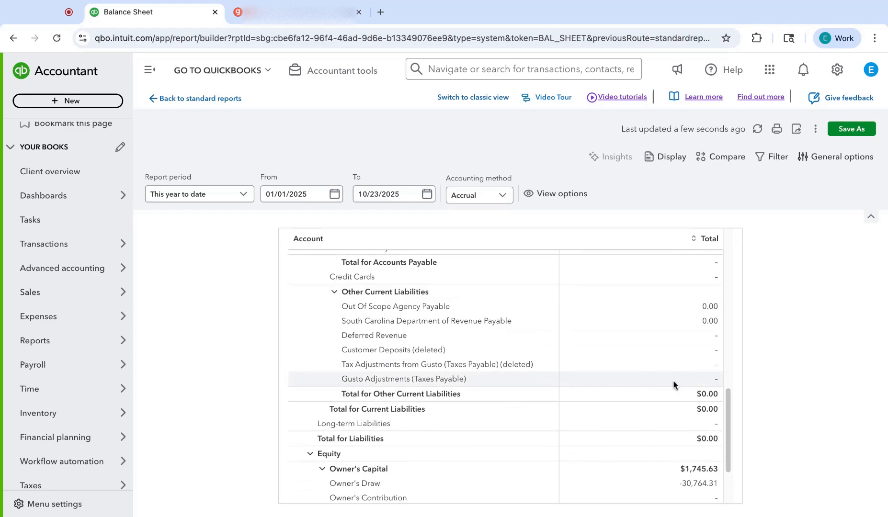
scroll(403, 331, up, 10)
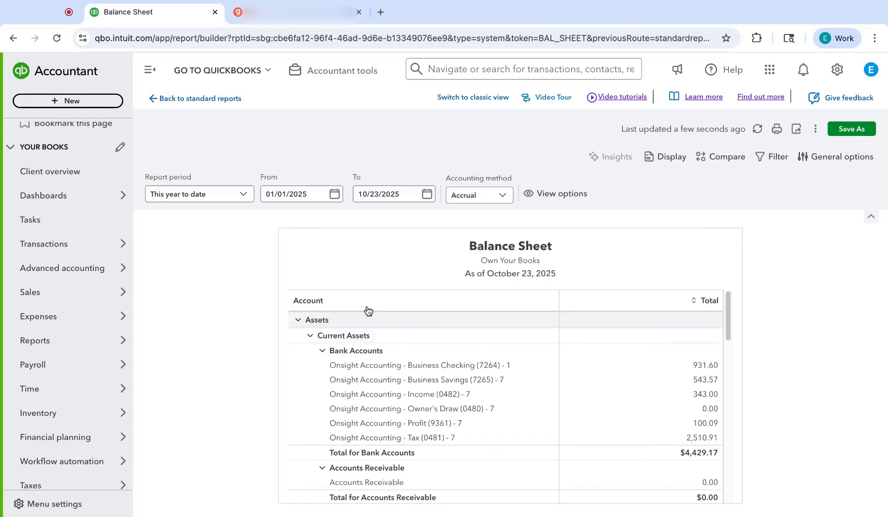
Step: Switch to Gusto's QuickBooks Online detailed mappings and refresh the chart of accounts
click(244, 13)
scroll(312, 258, up, 15)
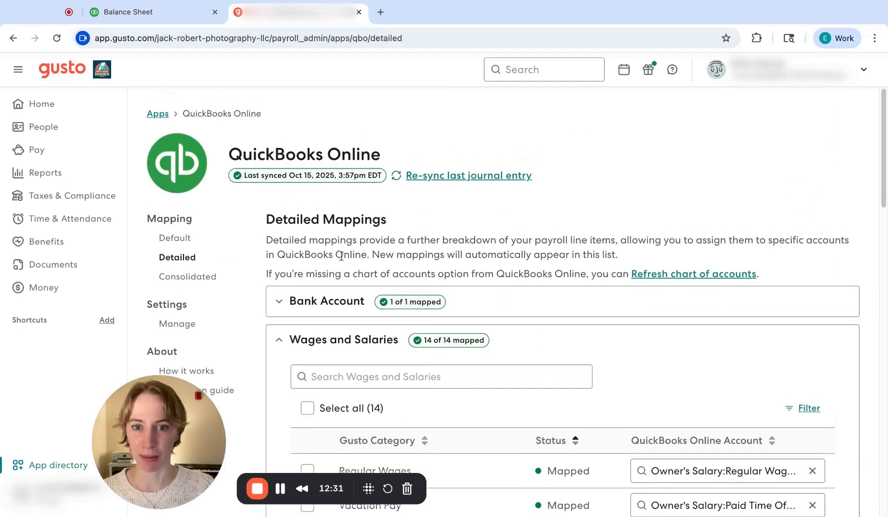
click(672, 277)
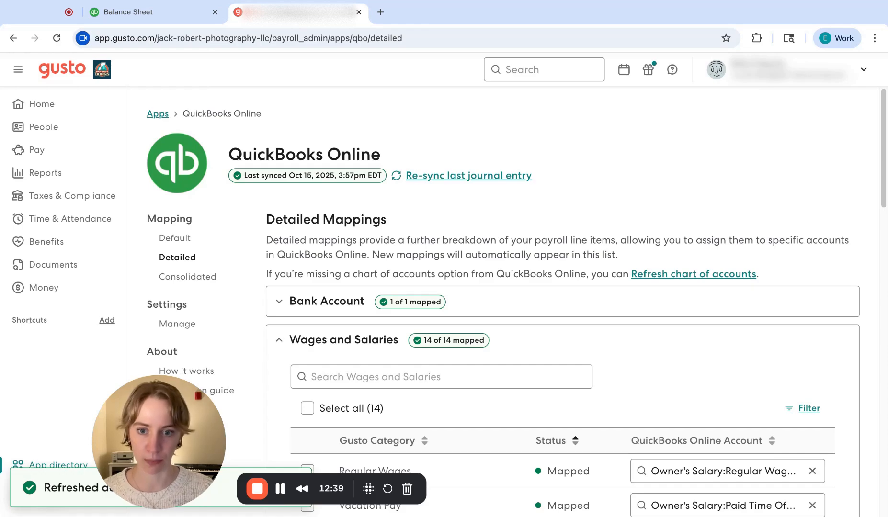
Step: Collapse the Wages and Salaries, Employer Taxes, Reimbursements and Tax Adjustments mapping sections
click(280, 341)
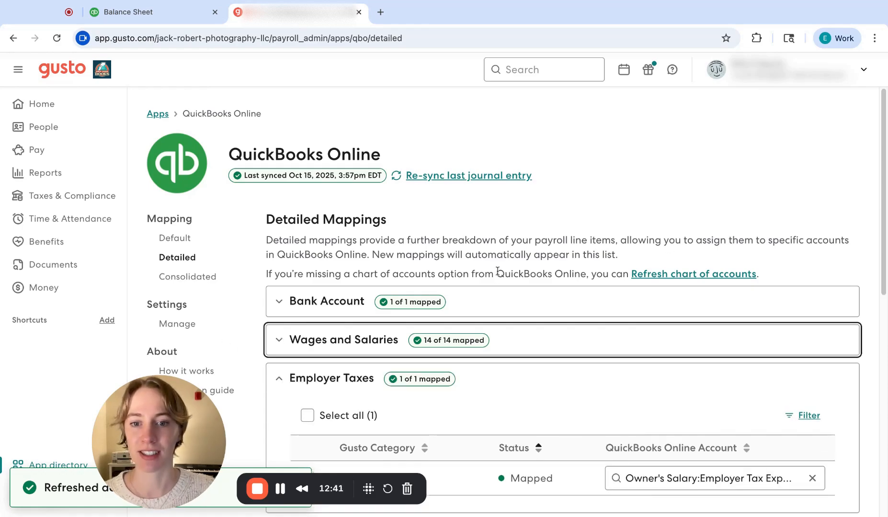
click(277, 383)
click(278, 417)
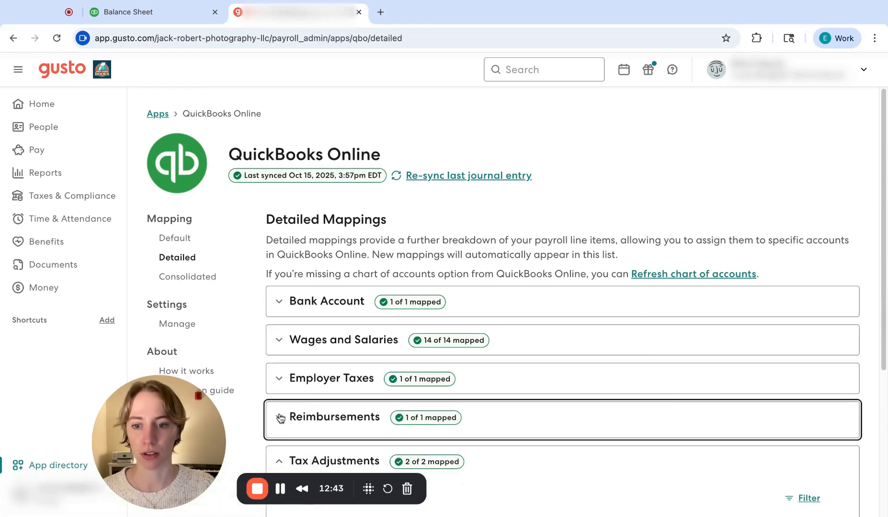
click(283, 456)
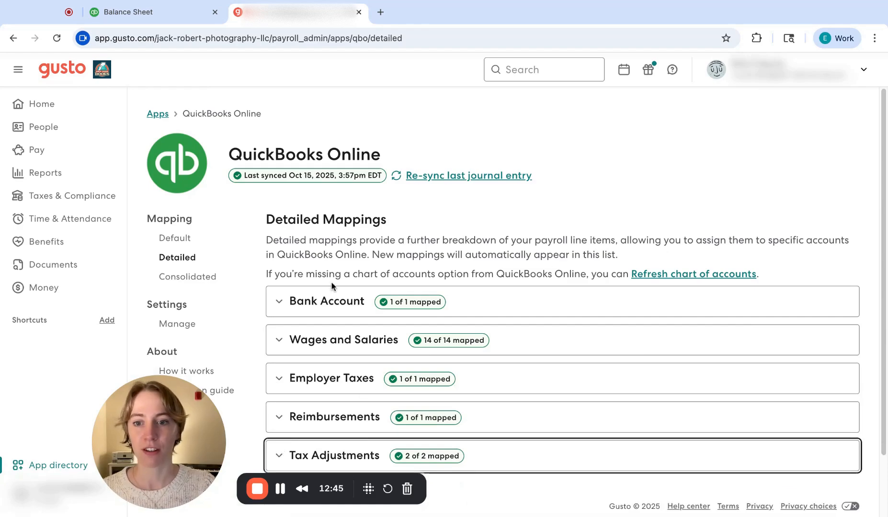
Step: Review the Bank Account mapping, collapse it, and examine the expanded Wages and Salaries category mappings
click(282, 307)
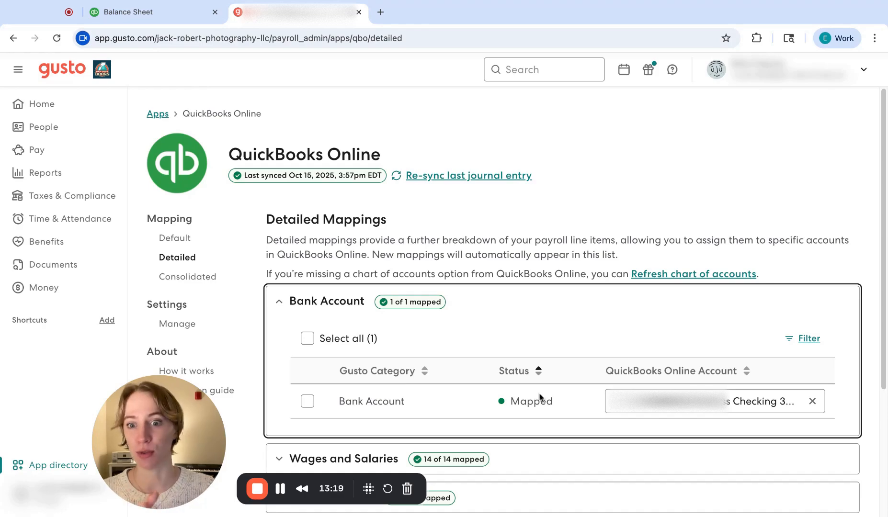
click(280, 306)
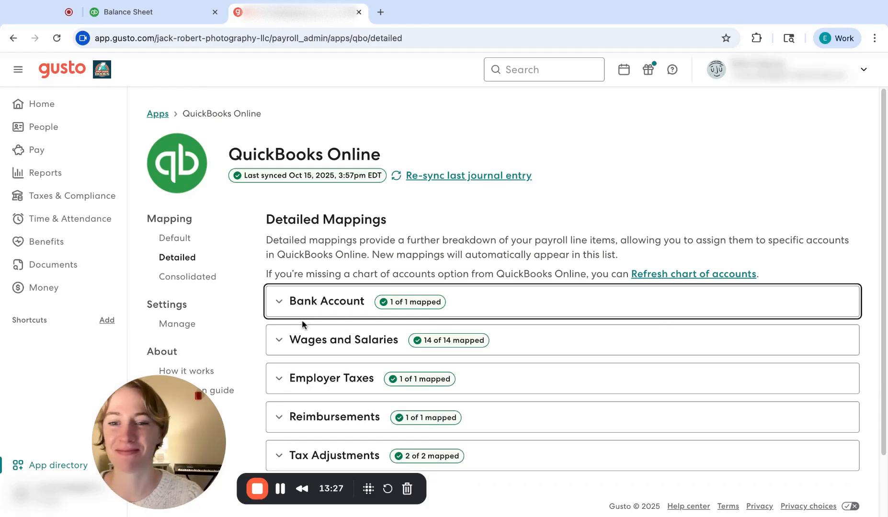
scroll(492, 271, down, 5)
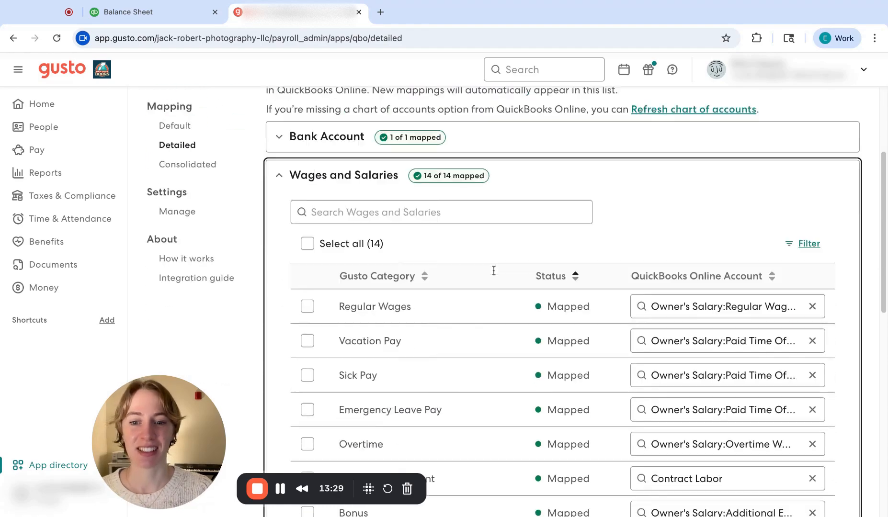
scroll(477, 262, up, 1)
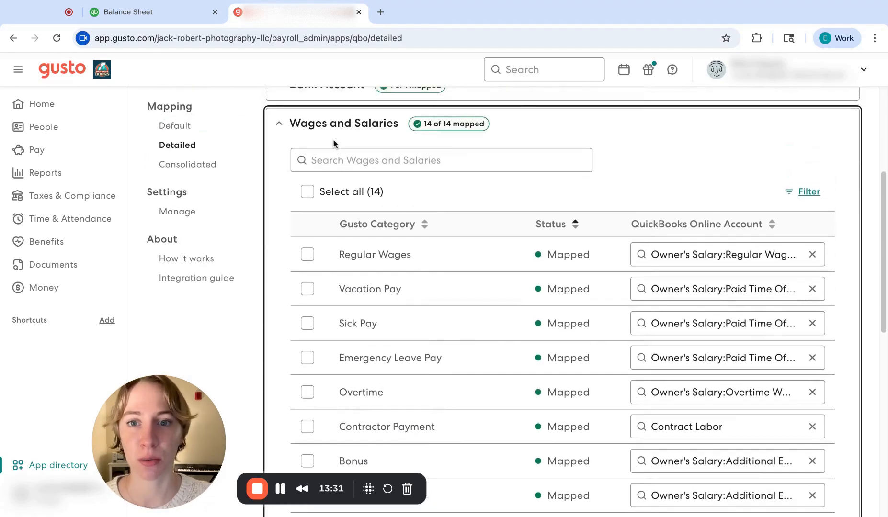
scroll(446, 271, down, 2)
scroll(412, 275, down, 1)
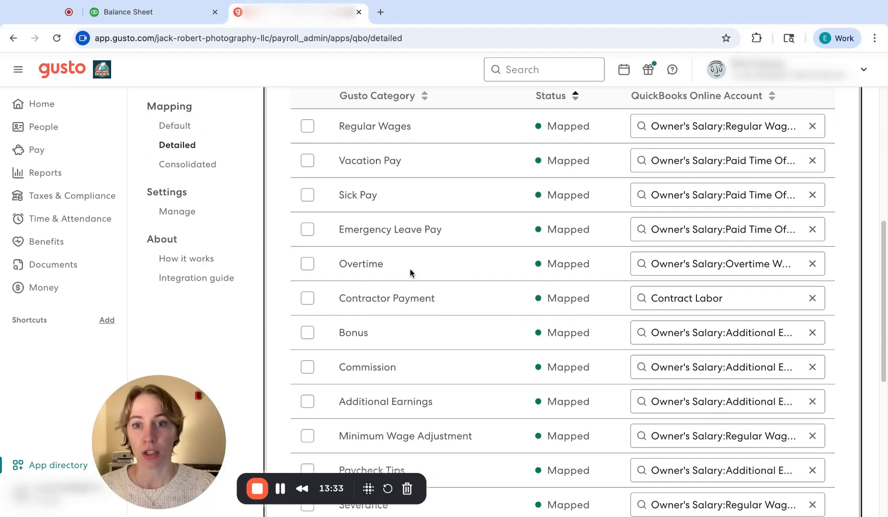
Step: Switch back to QuickBooks and open the Profit and Loss report from the standard reports
click(178, 19)
click(194, 99)
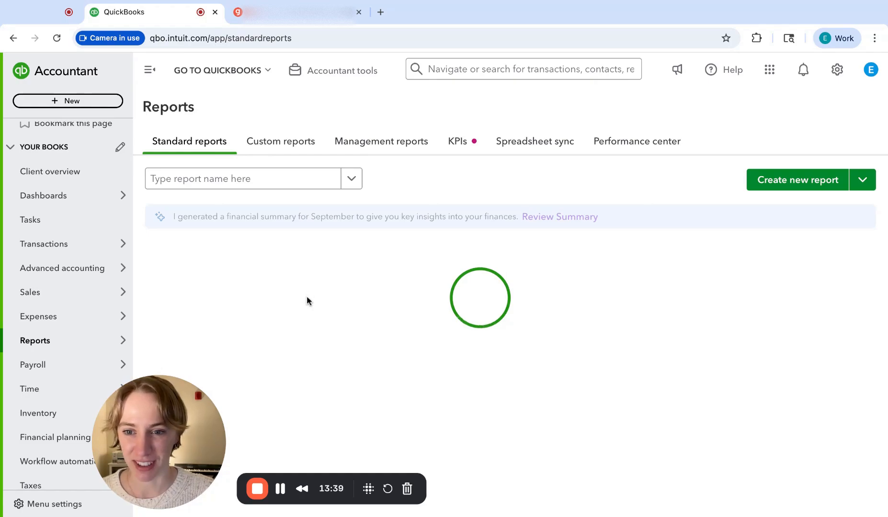
click(196, 325)
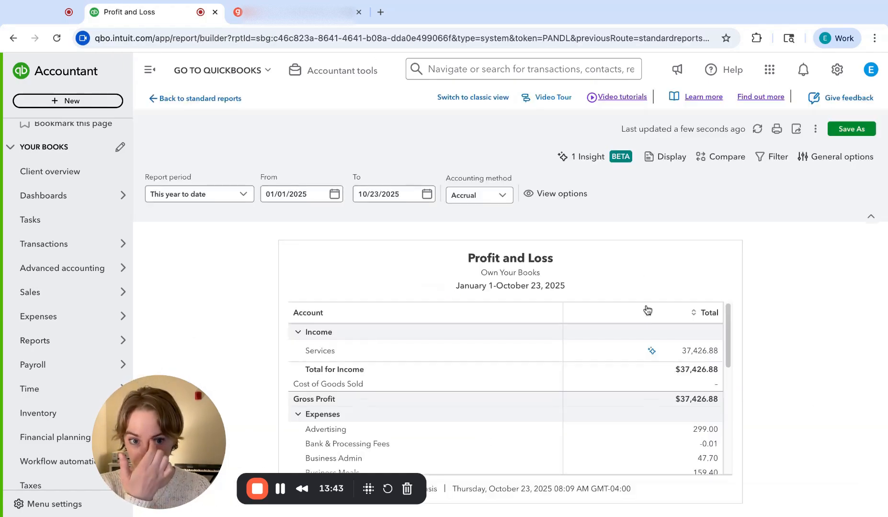
Step: Show all rows and columns in the Profit and Loss report and examine the active Payroll Expense subaccounts
click(823, 157)
click(726, 377)
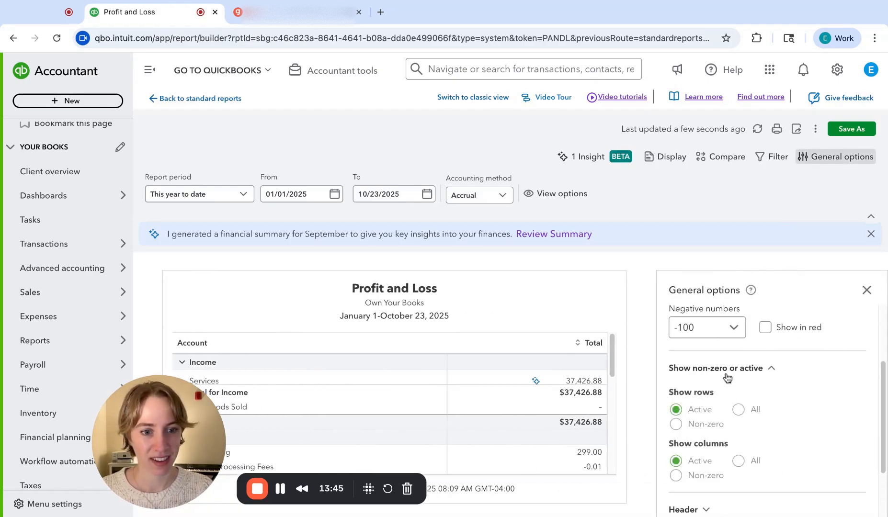
click(738, 410)
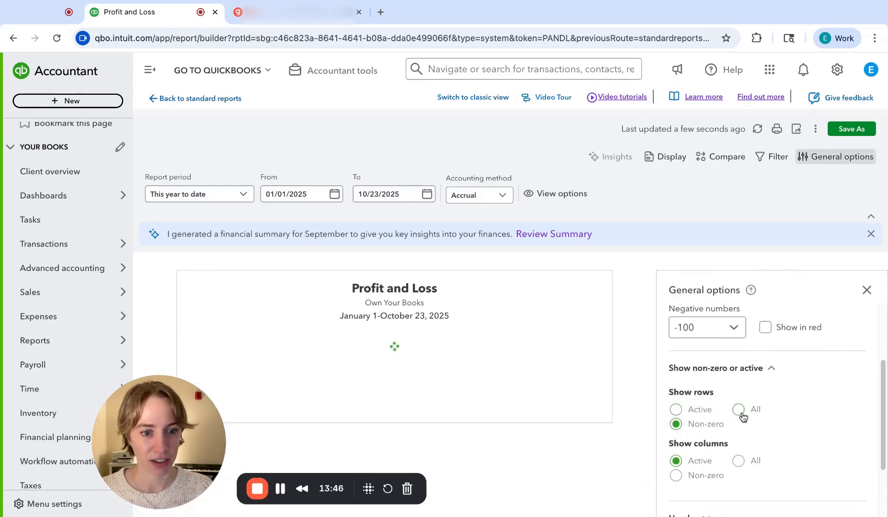
click(738, 461)
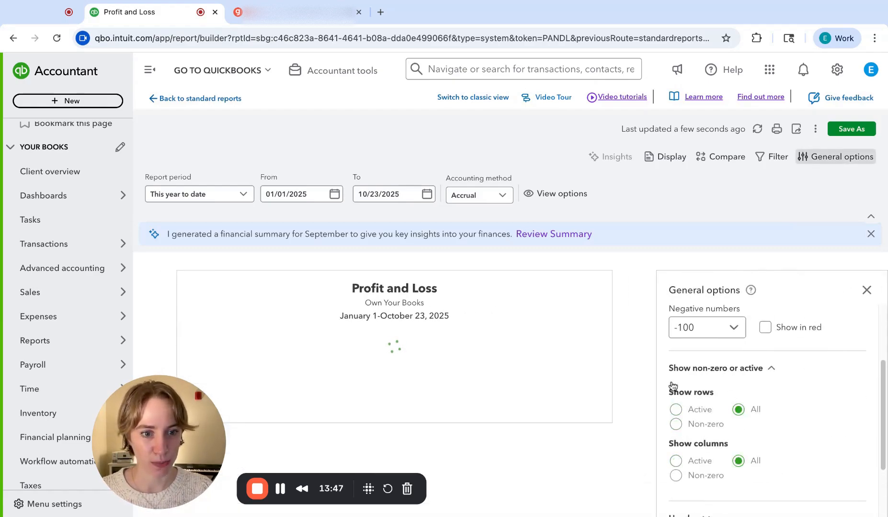
click(865, 290)
scroll(524, 391, down, 15)
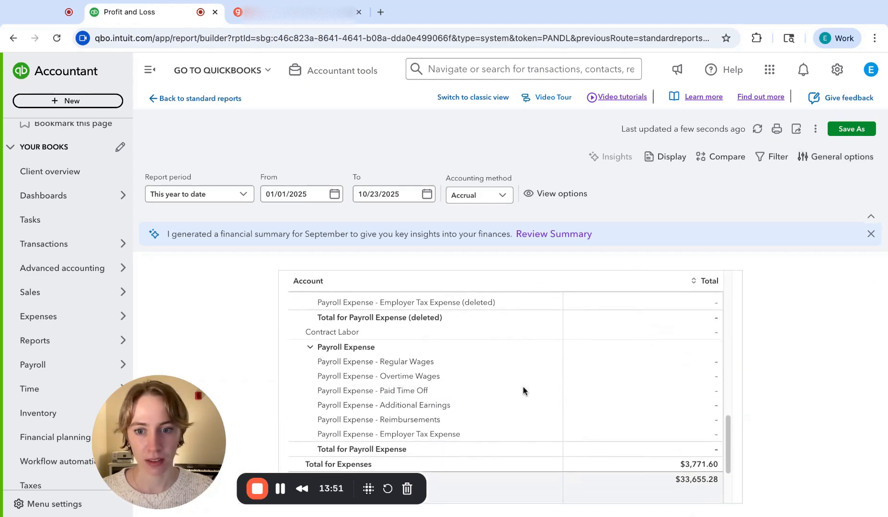
scroll(523, 391, down, 1)
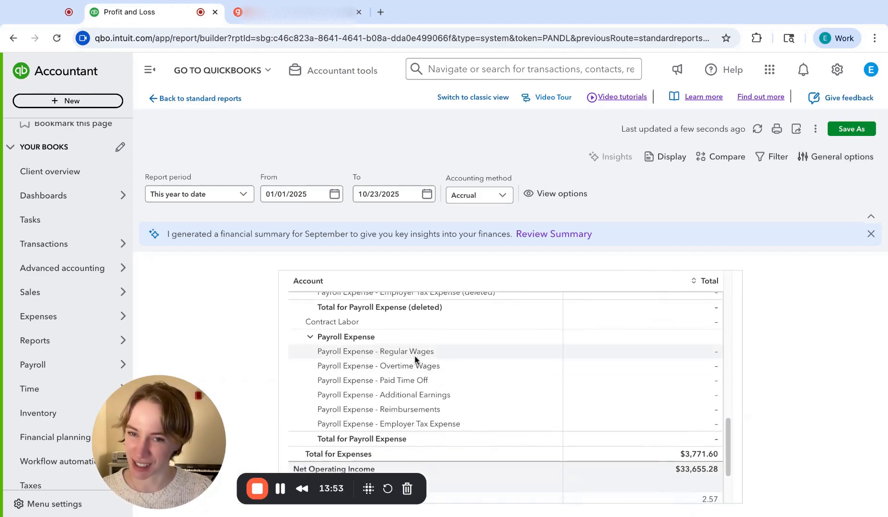
Step: Compare Gusto's Contractor Payment mapping with the Contract Labor account in the QuickBooks Profit and Loss report
click(291, 7)
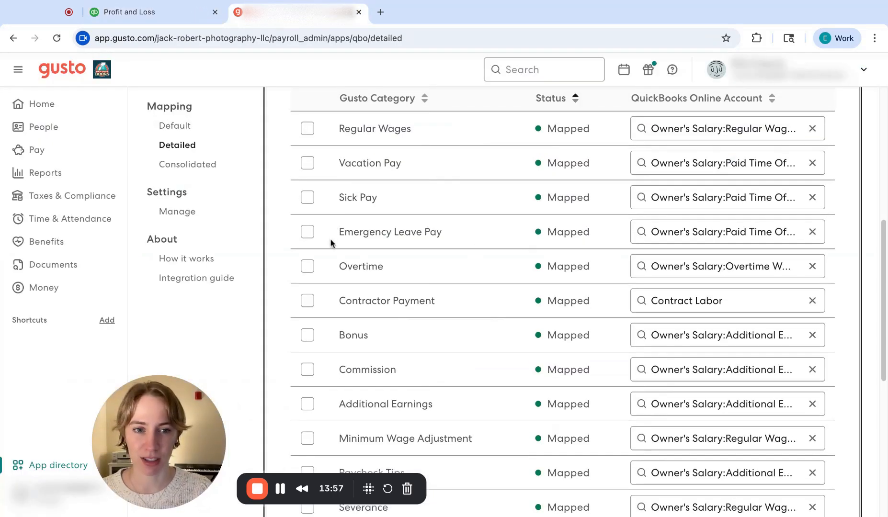
click(120, 18)
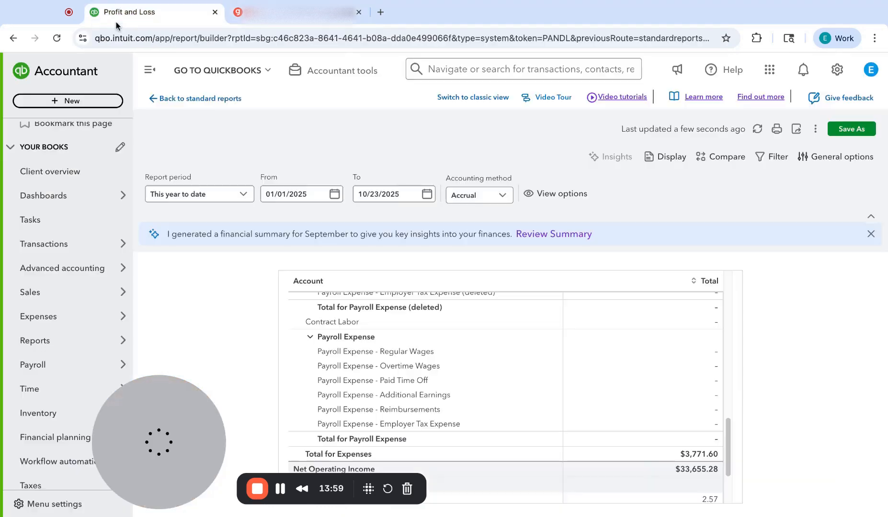
click(297, 12)
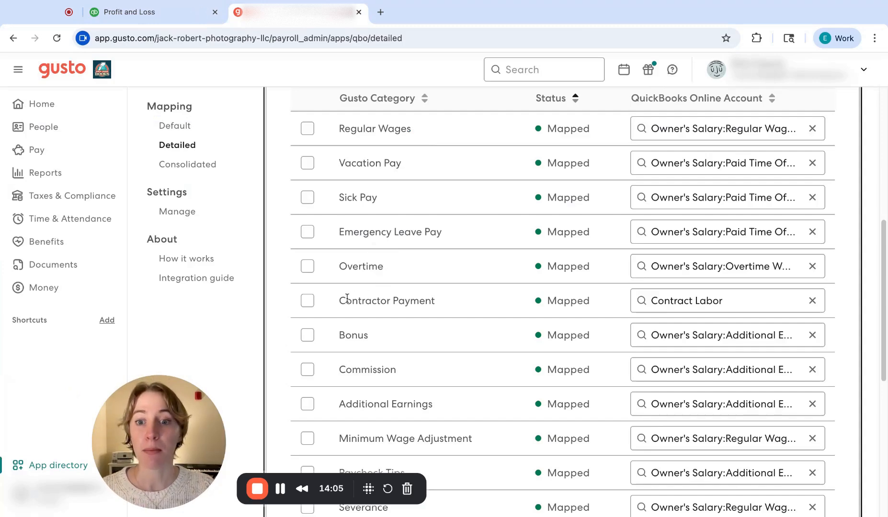
drag(338, 301, 445, 301)
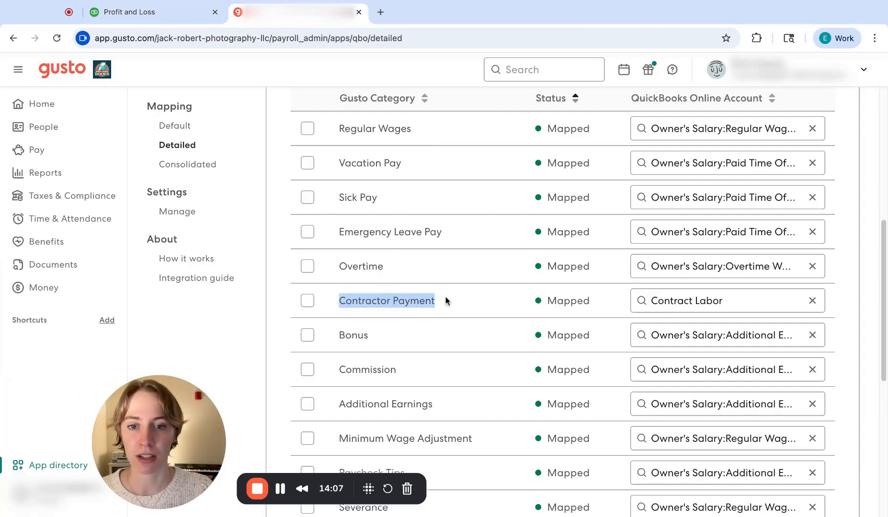
click(144, 12)
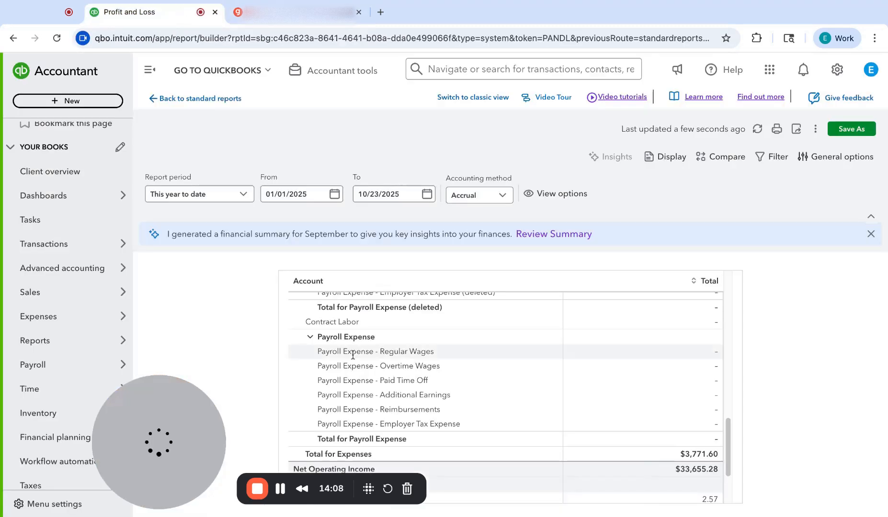
triple_click(301, 322)
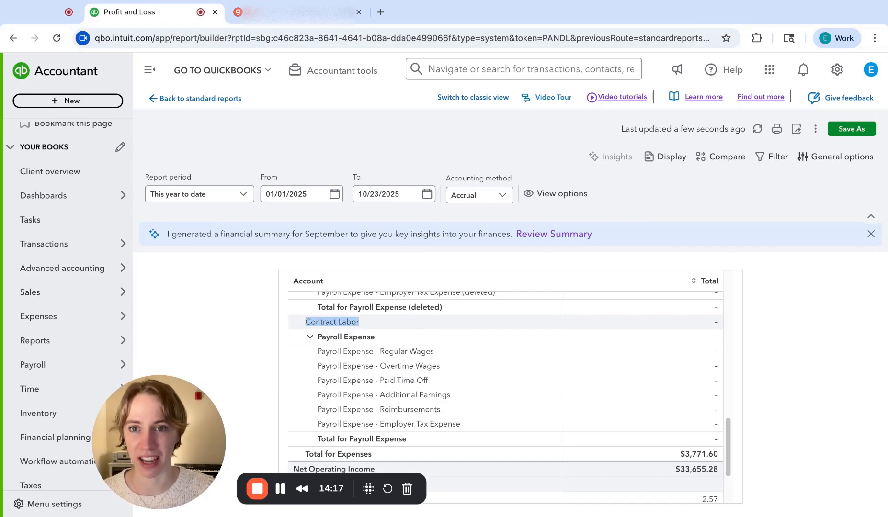
Step: Switch back to Gusto and review the remaining Wages and Salaries mappings down to Break Premium
click(304, 14)
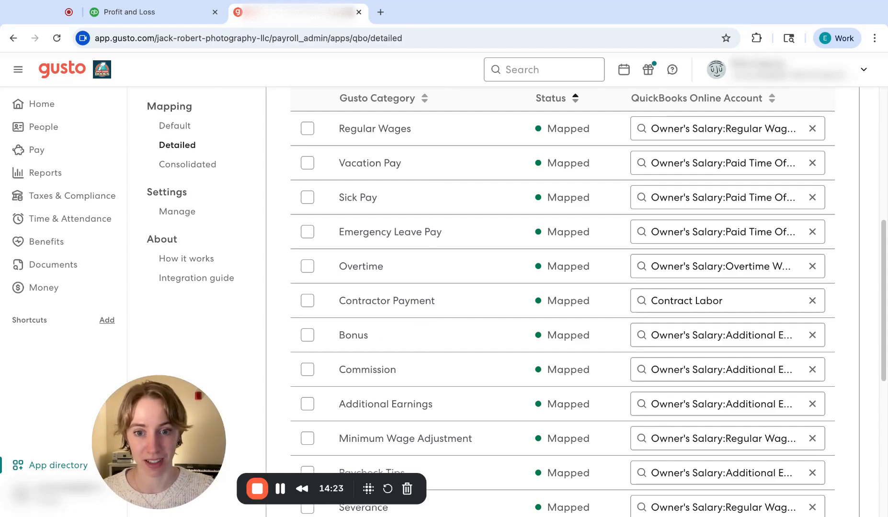
scroll(449, 334, down, 3)
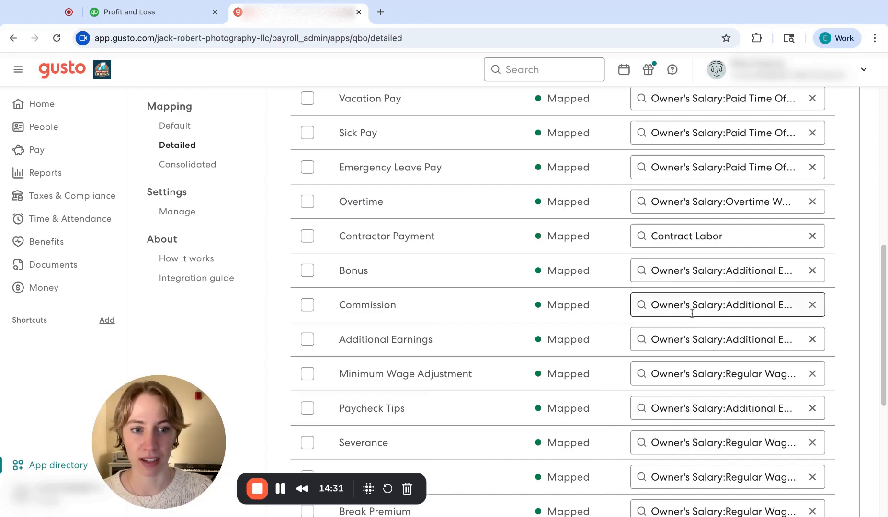
scroll(416, 359, down, 5)
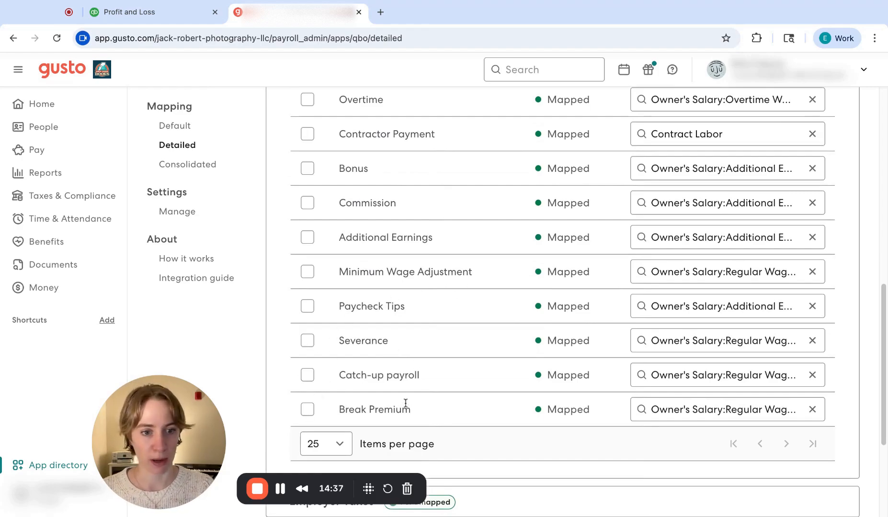
scroll(406, 403, down, 5)
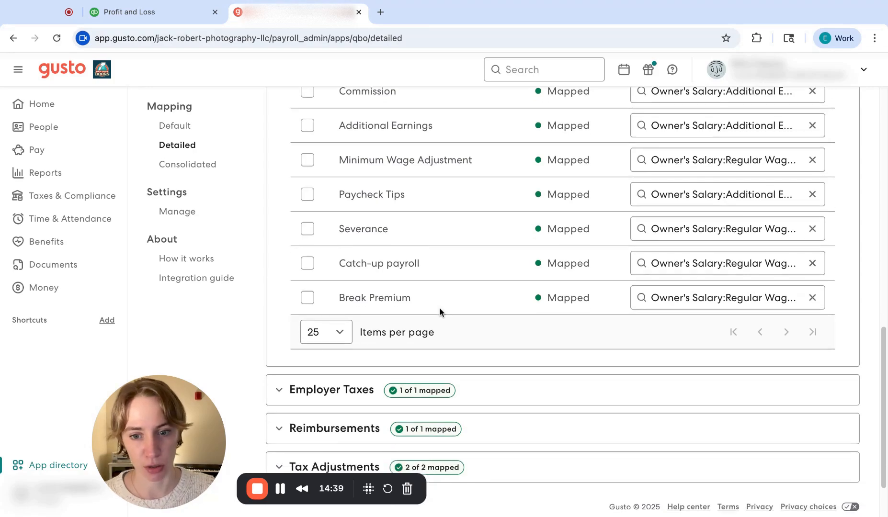
Step: Expand the Employer Taxes, Reimbursements and Tax Adjustments sections and review which QuickBooks Online account each category uses
scroll(440, 311, down, 2)
click(295, 317)
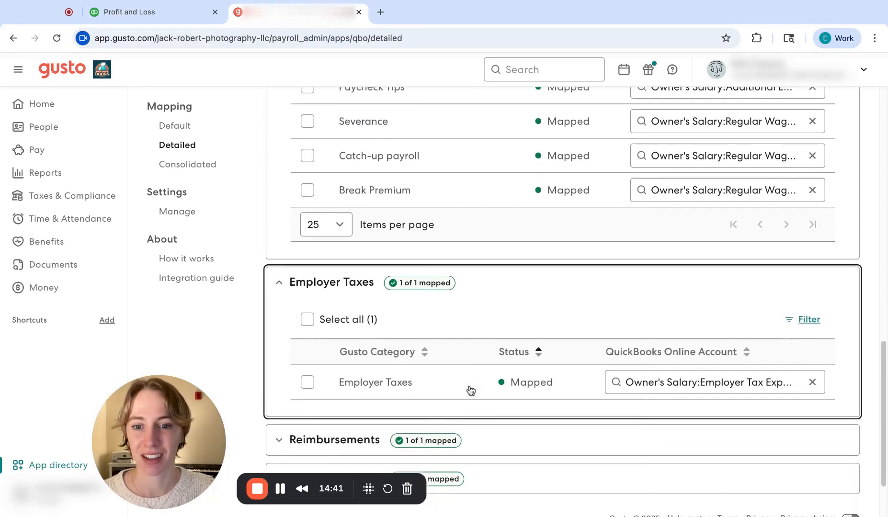
scroll(471, 391, down, 2)
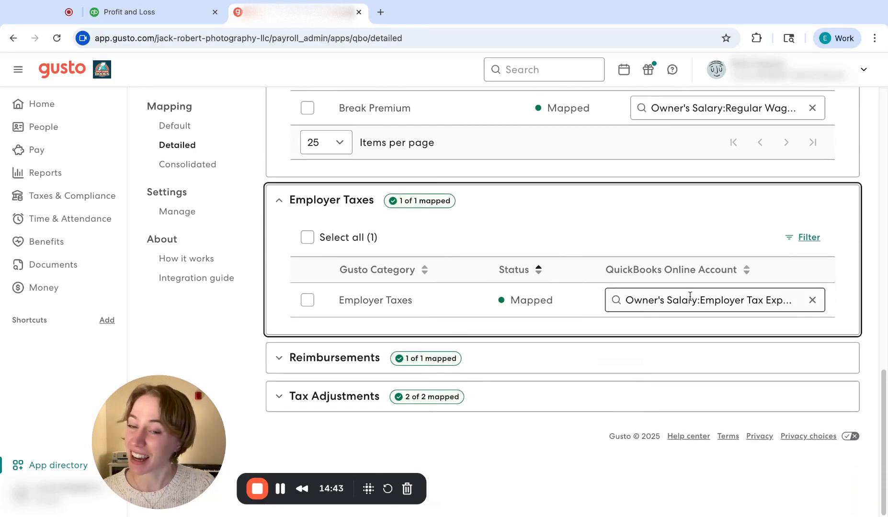
click(279, 358)
scroll(527, 316, down, 3)
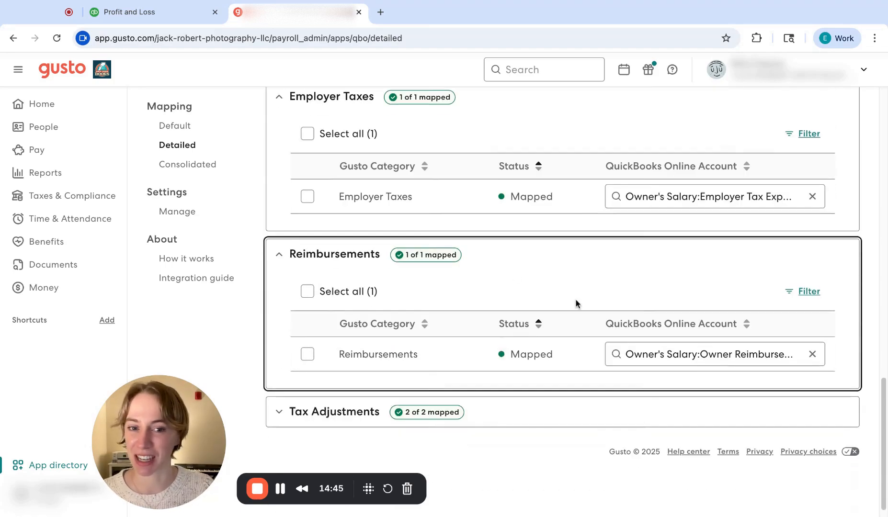
click(288, 412)
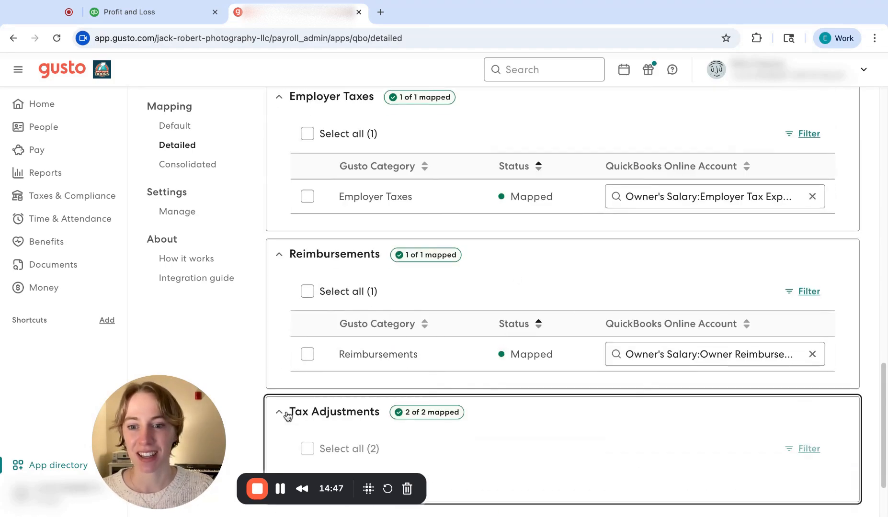
scroll(513, 341, down, 4)
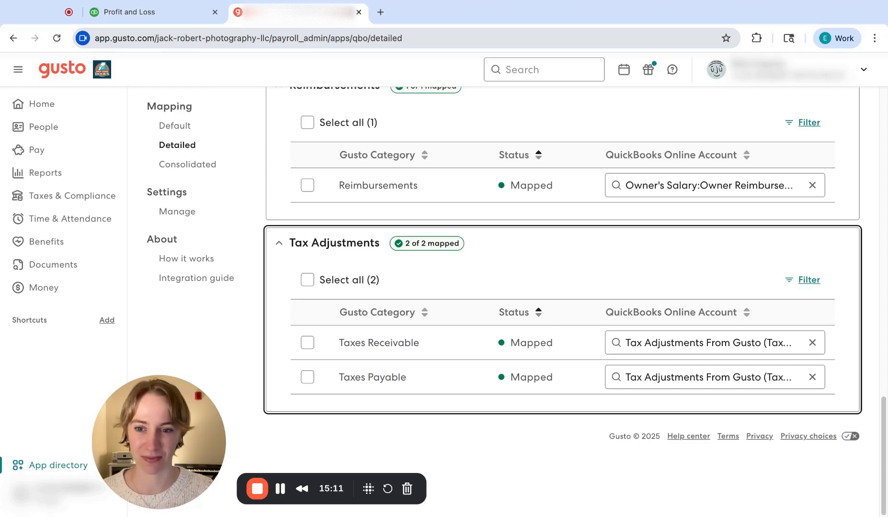
scroll(551, 220, up, 20)
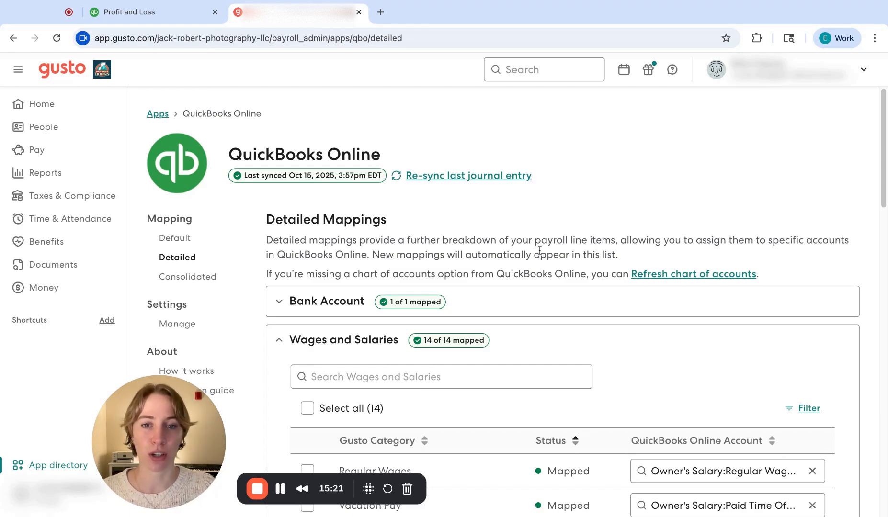
Step: Find QuickBooks Online in Gusto's app directory by searching "quick", open its management page, and return to the QuickBooks Profit and Loss report
click(153, 6)
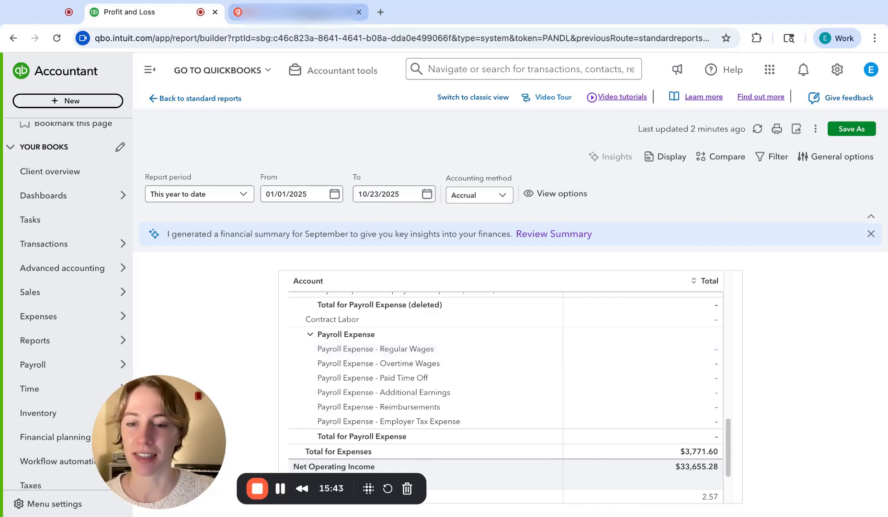
click(297, 12)
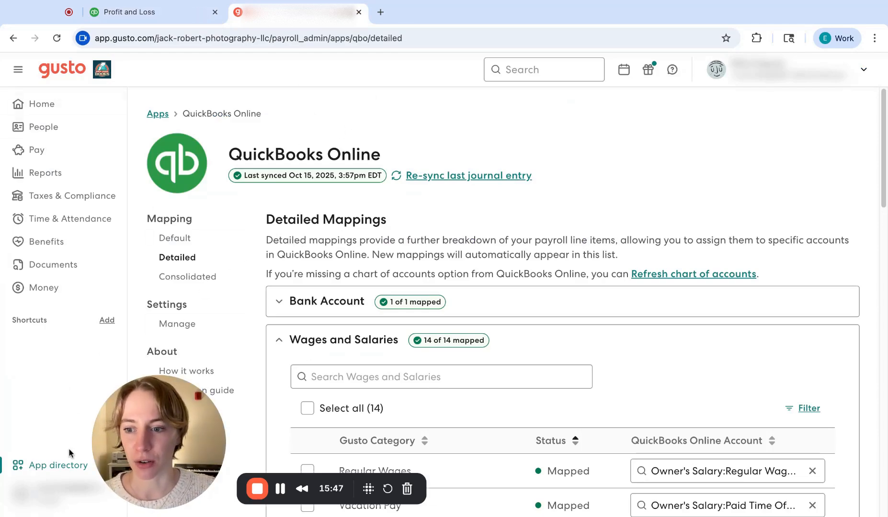
click(59, 467)
click(335, 354)
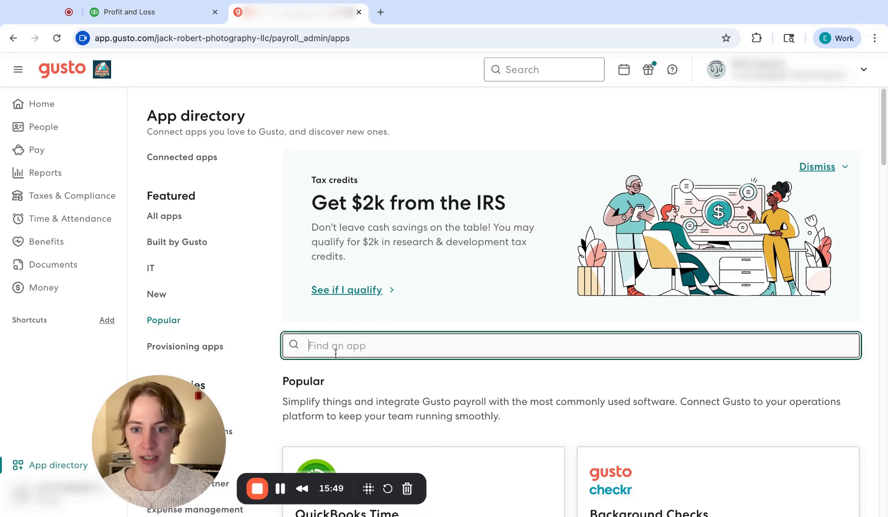
text(quick)
scroll(817, 454, down, 4)
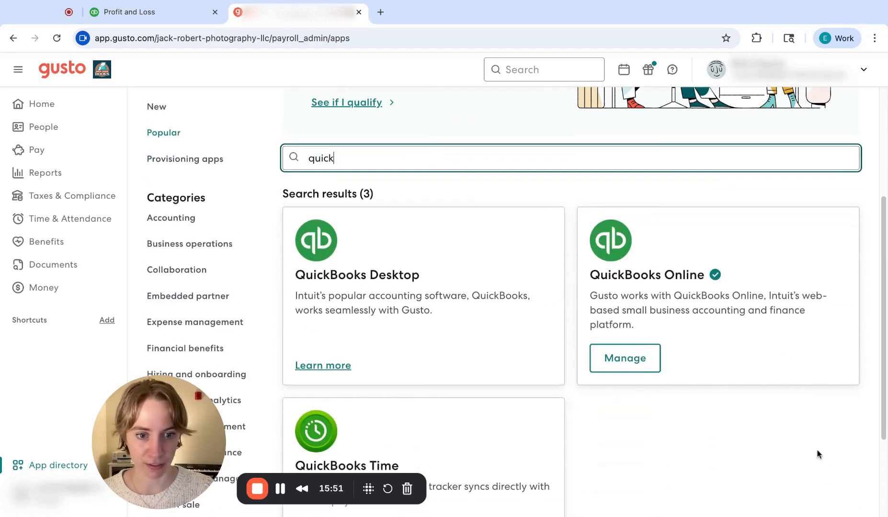
click(650, 369)
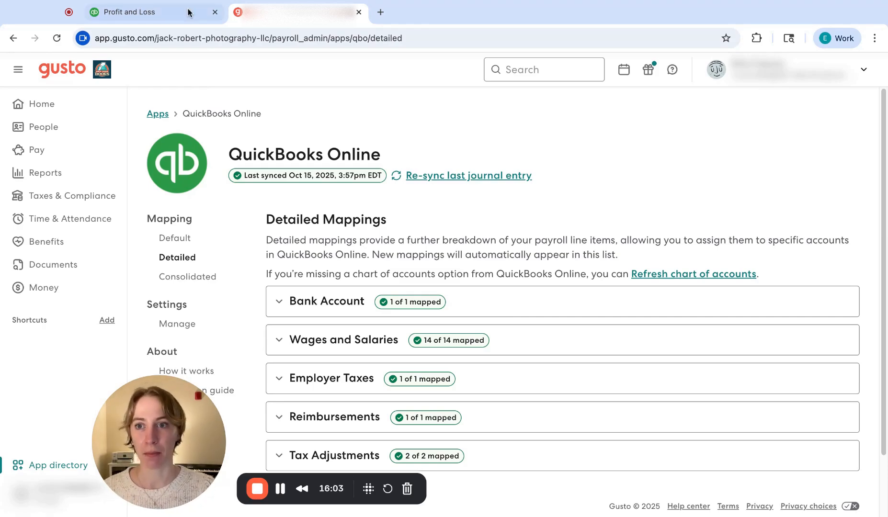
click(158, 12)
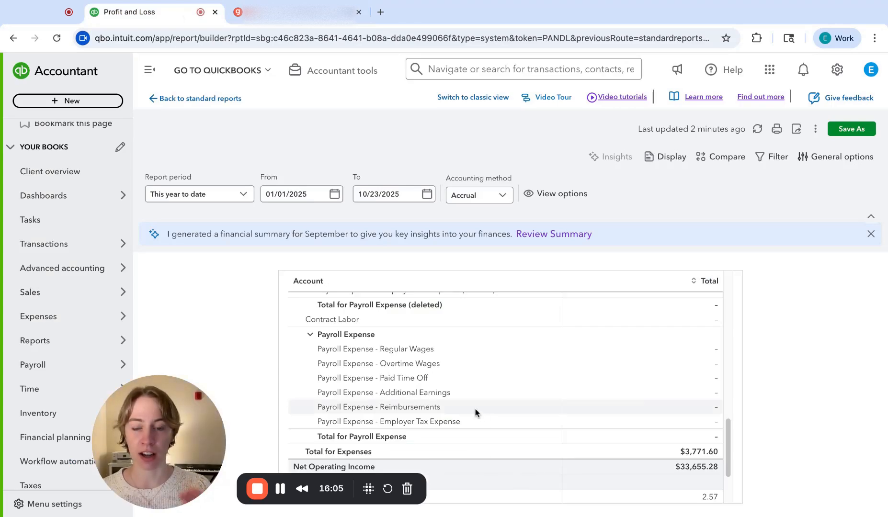